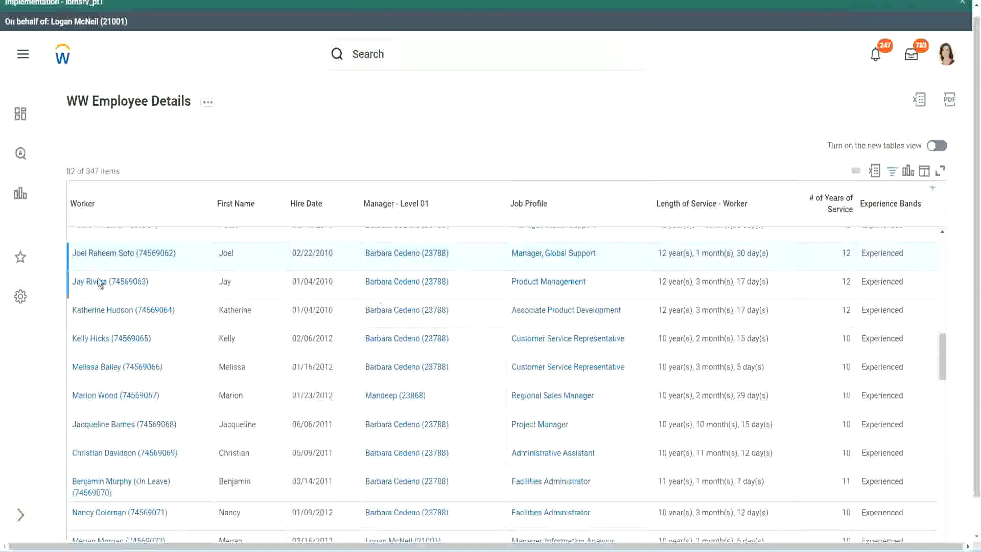
# Step: Compare the Length of Service values with the # of Years of Service values for several workers in the WW Employee Details report
pyautogui.moveTo(169, 254)
pyautogui.moveTo(657, 253); pyautogui.dragTo(752, 253)
pyautogui.click(820, 263)
pyautogui.doubleClick(822, 263)
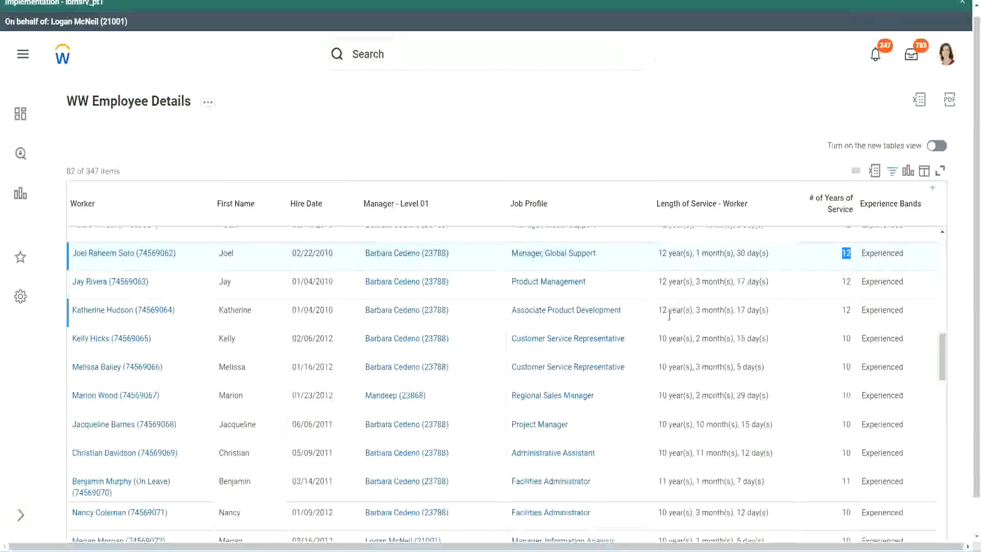
pyautogui.click(678, 454)
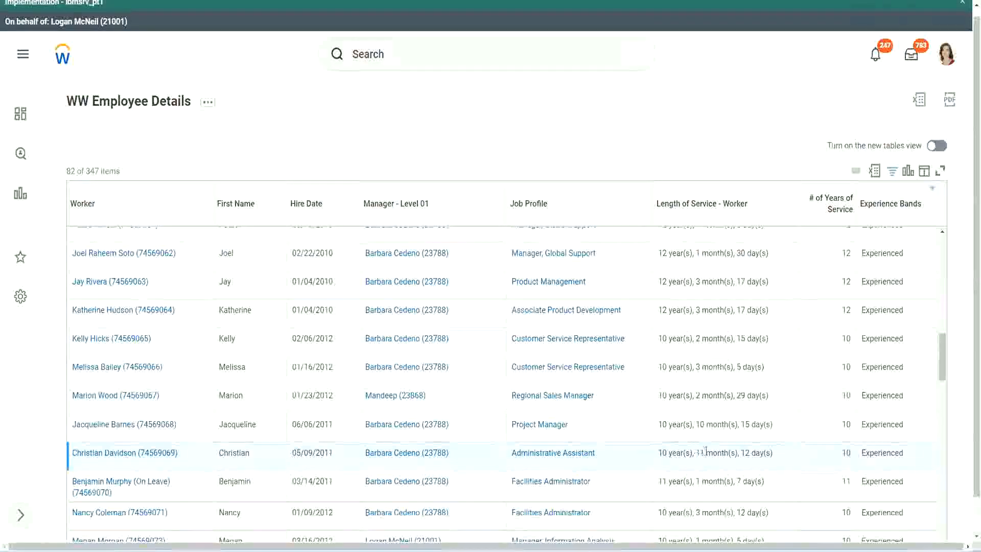
pyautogui.moveTo(697, 452); pyautogui.dragTo(751, 453)
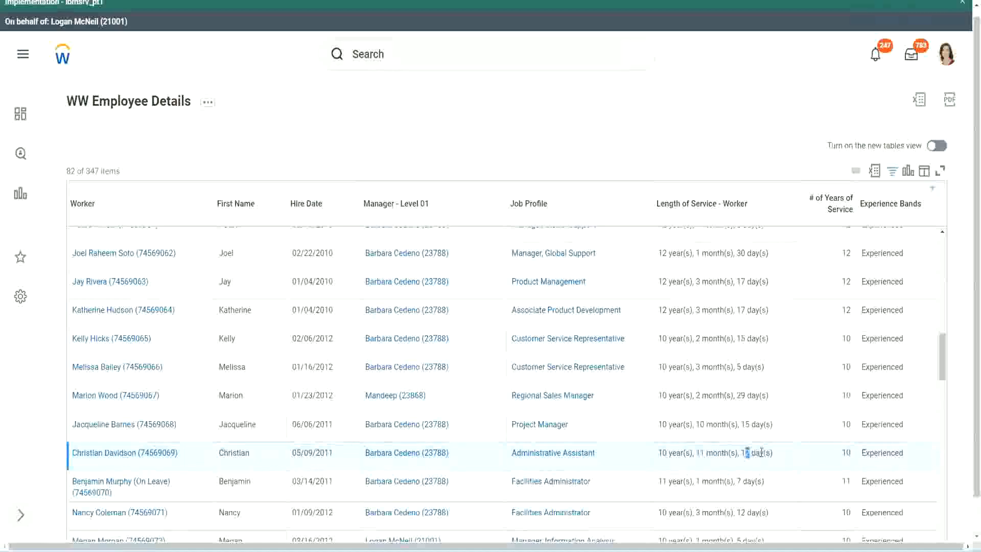
pyautogui.click(761, 453)
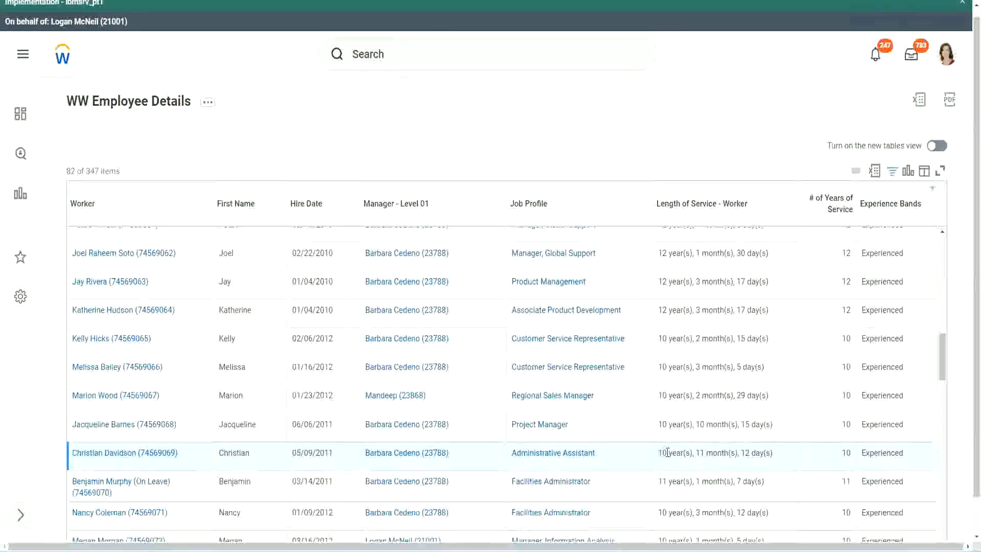
pyautogui.doubleClick(846, 453)
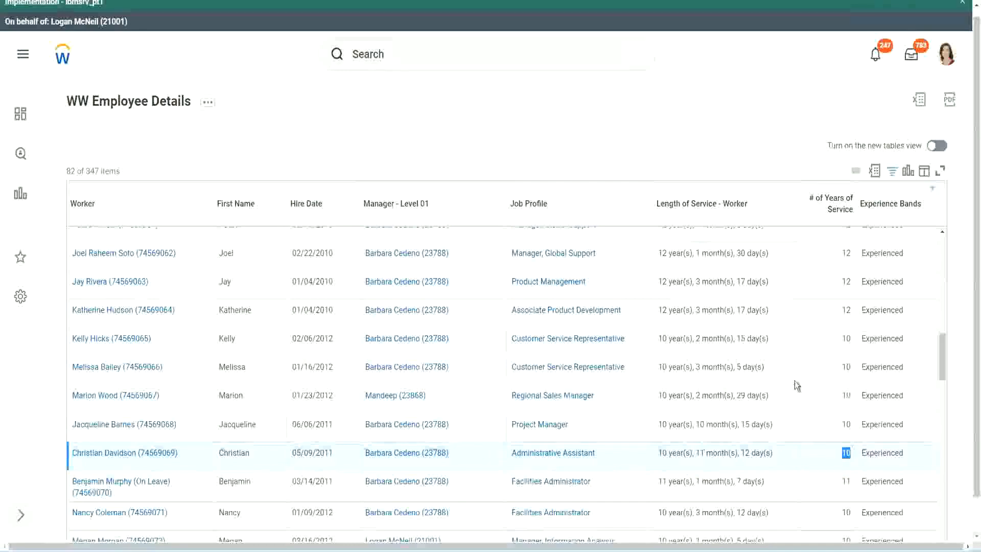
pyautogui.click(844, 322)
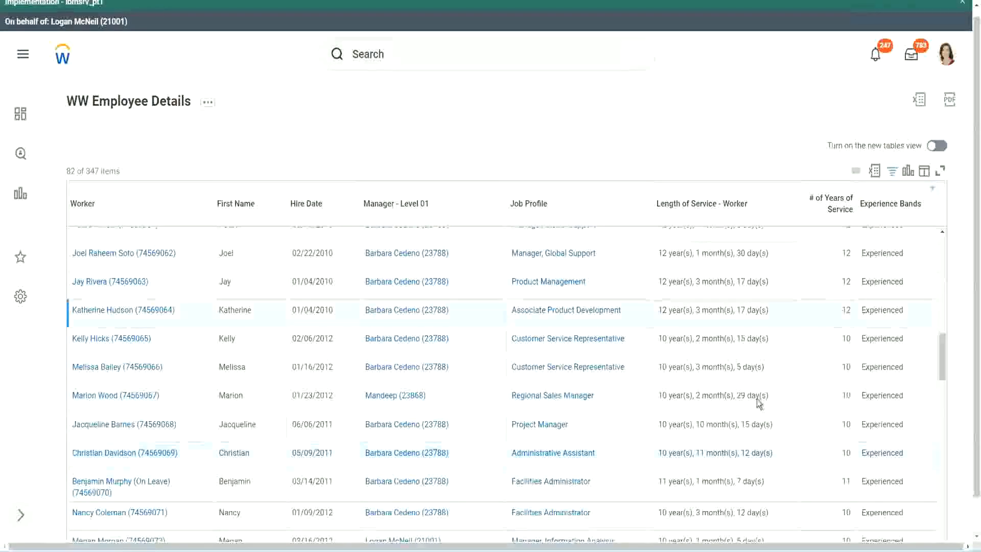
pyautogui.doubleClick(668, 451)
pyautogui.click(740, 451)
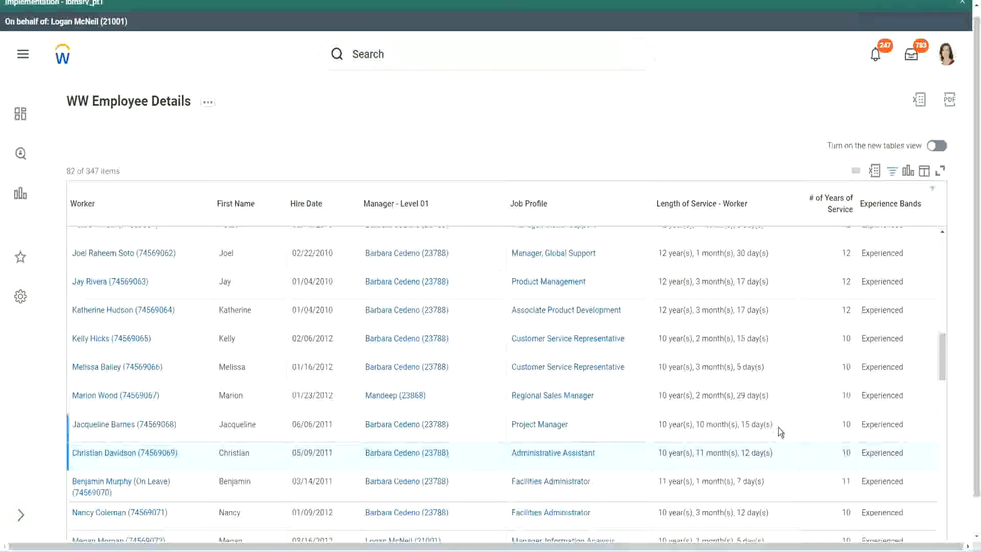
pyautogui.doubleClick(846, 253)
pyautogui.moveTo(659, 254); pyautogui.dragTo(781, 249)
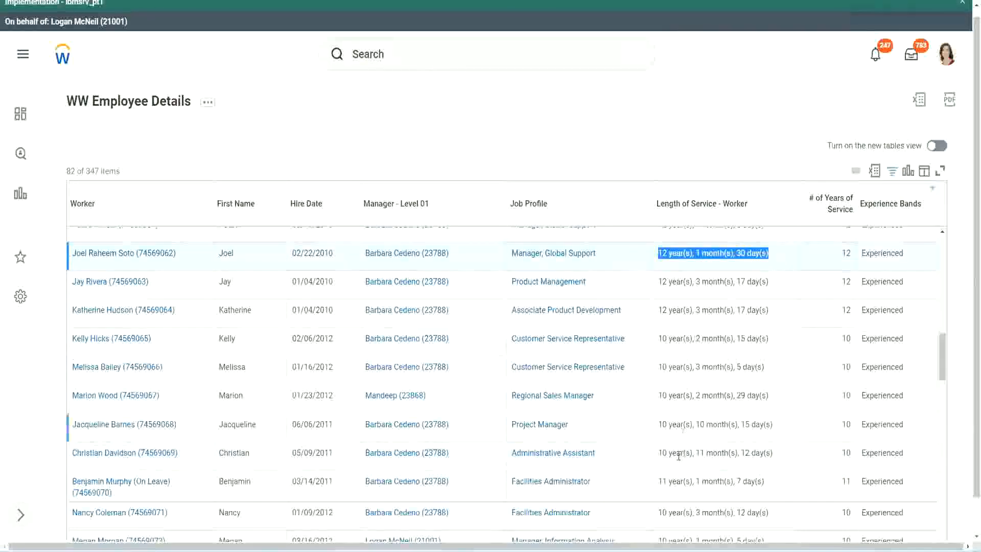
pyautogui.click(761, 454)
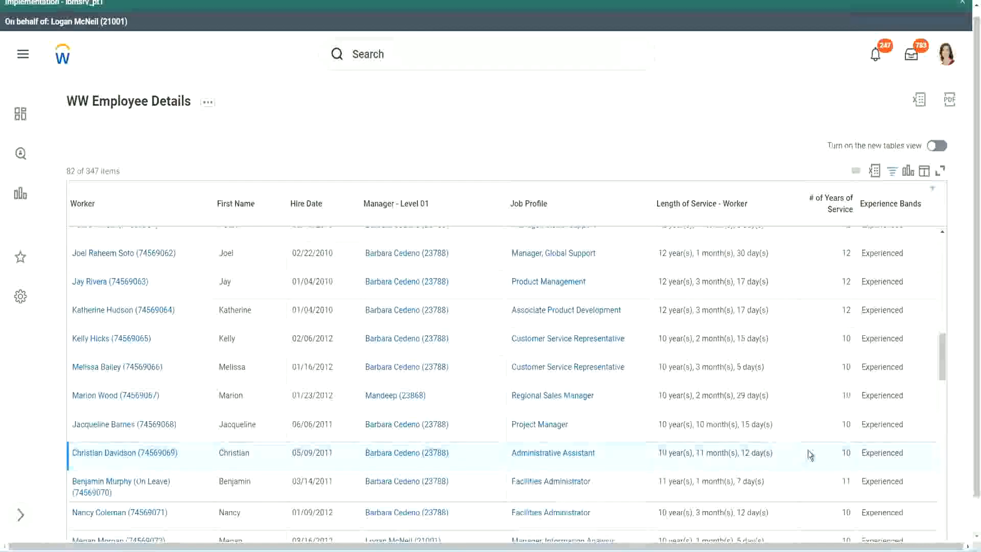
pyautogui.doubleClick(844, 452)
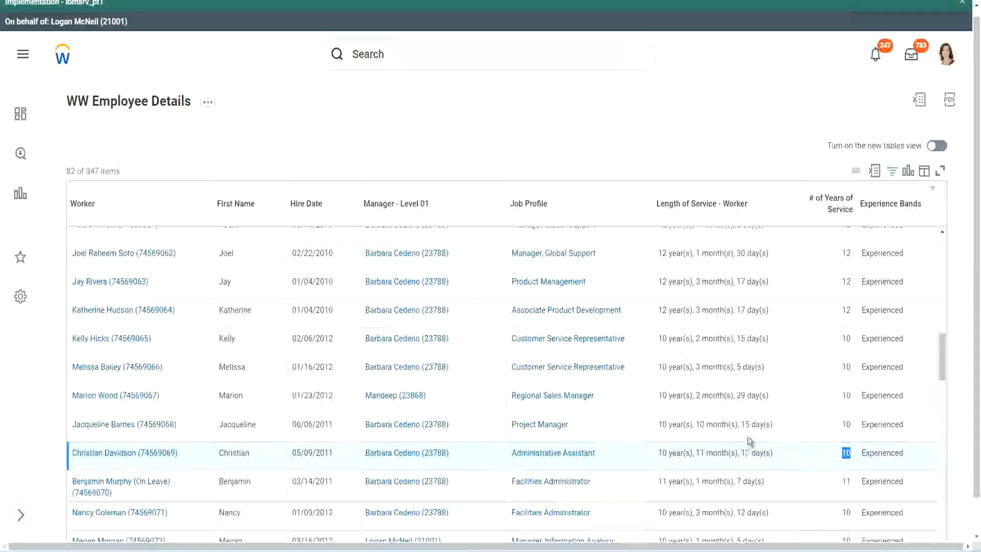
pyautogui.click(810, 456)
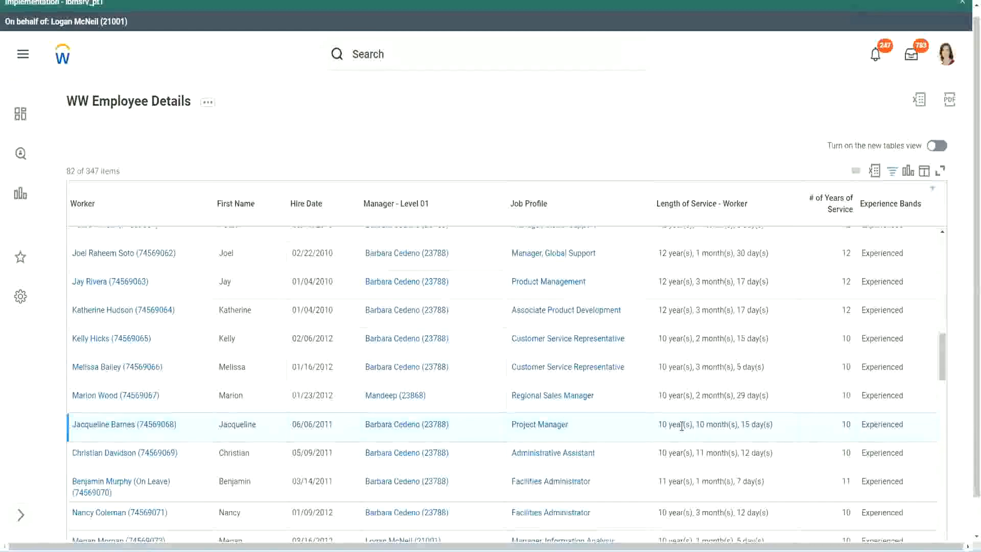
pyautogui.doubleClick(708, 424)
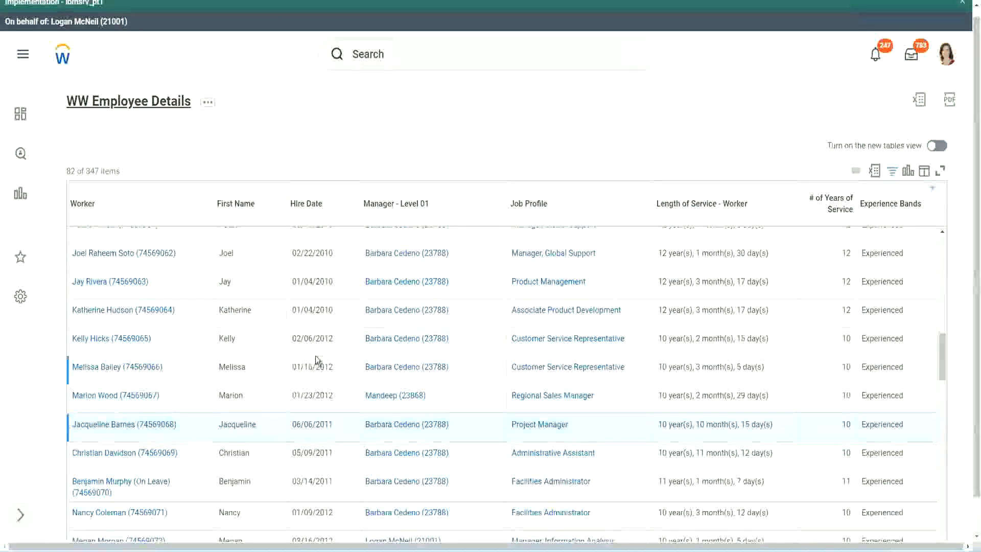
# Step: Open the report's Experience Bands calculated field in a new tab and dismiss the implementation banner to view its conditions and return values
pyautogui.scroll(-5, 314, 356)
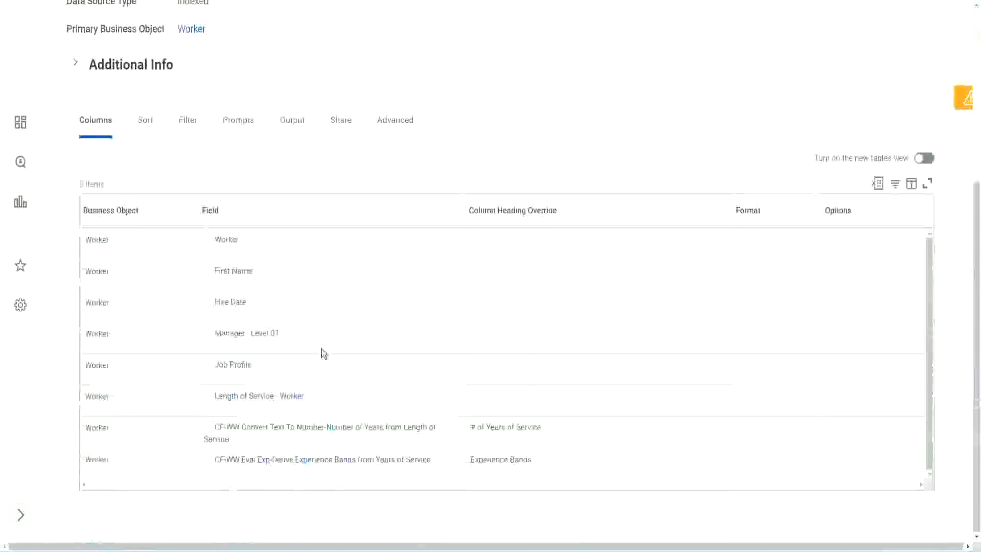
pyautogui.rightClick(267, 464)
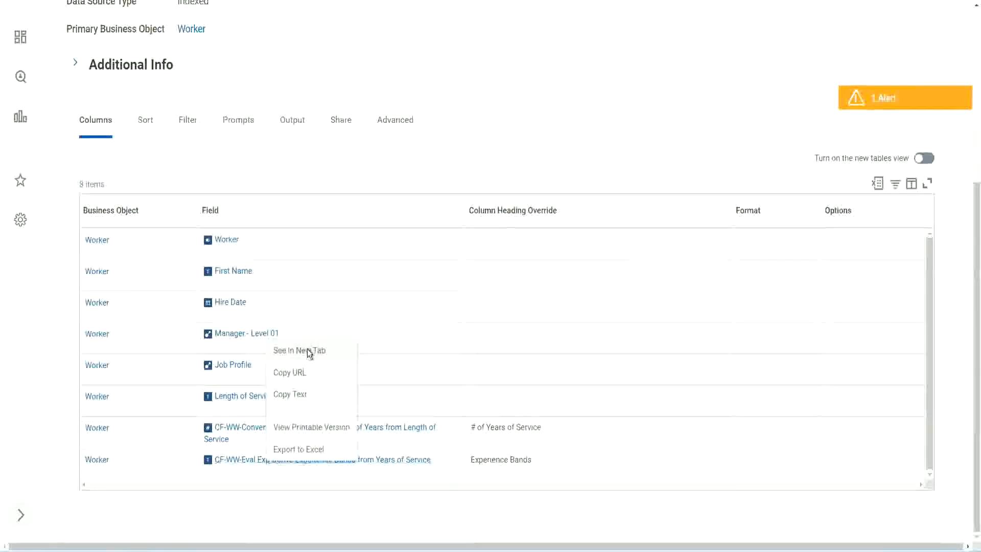
pyautogui.click(307, 349)
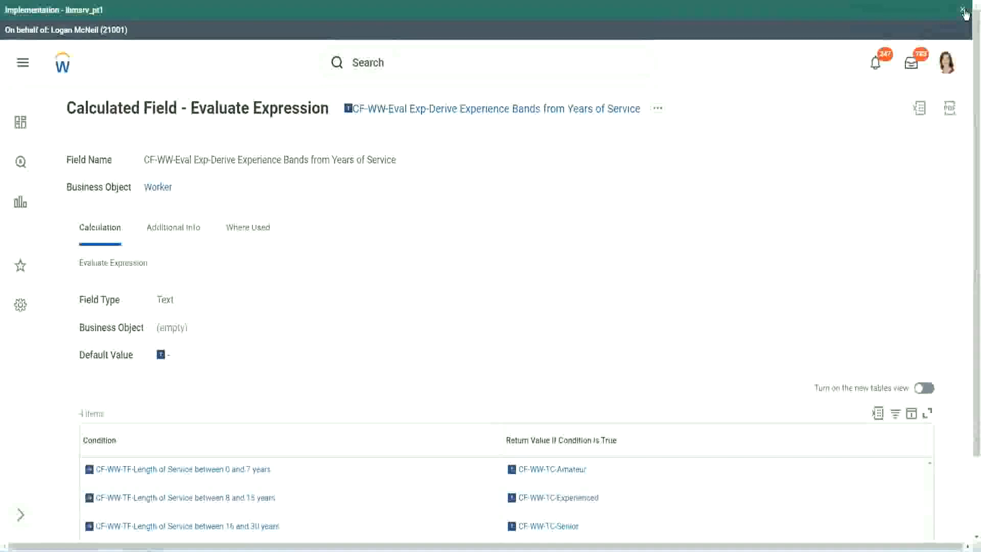
pyautogui.click(964, 12)
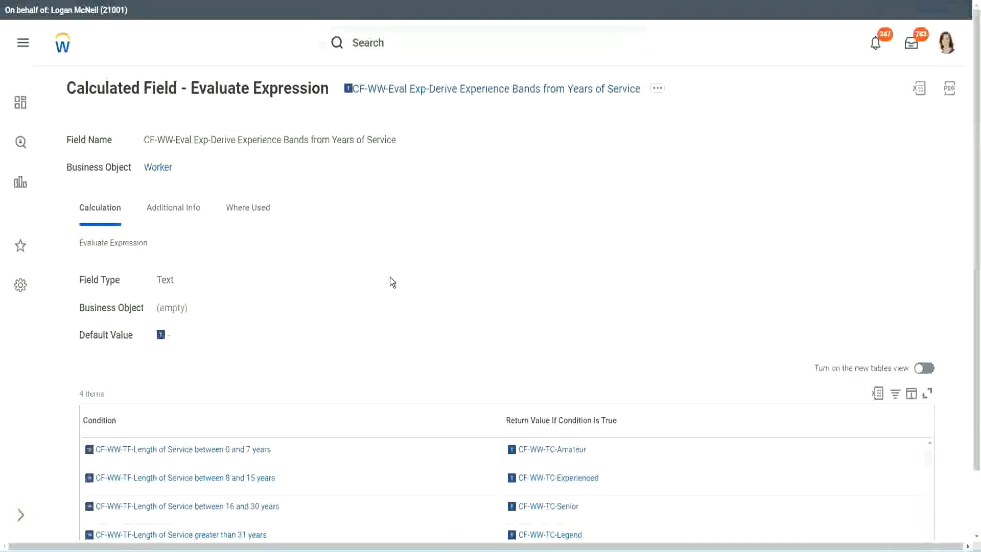
pyautogui.scroll(-2, 410, 273)
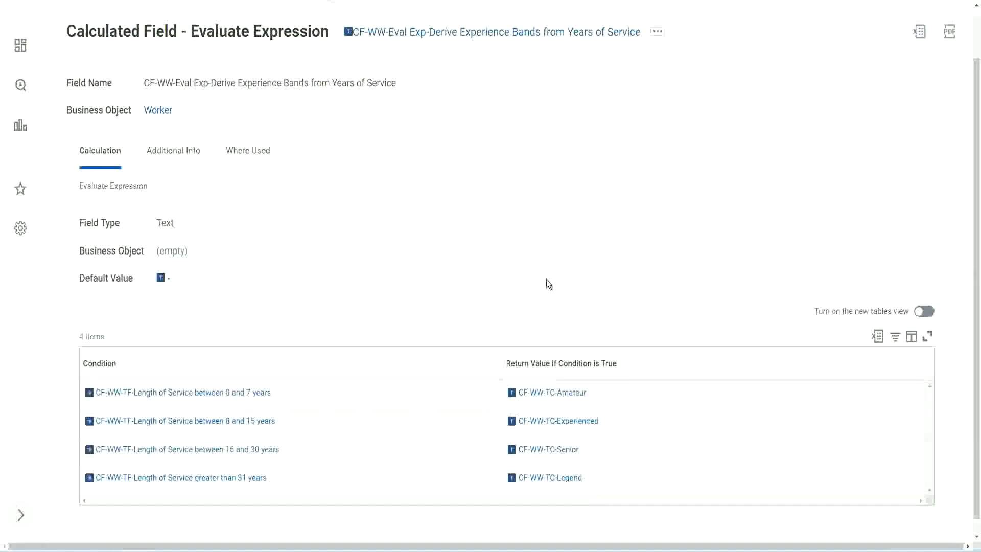
# Step: Copy the text of the calculated field's name, CF-WW-Eval Exp-Derive Experience Bands from Years of Service
pyautogui.click(445, 361)
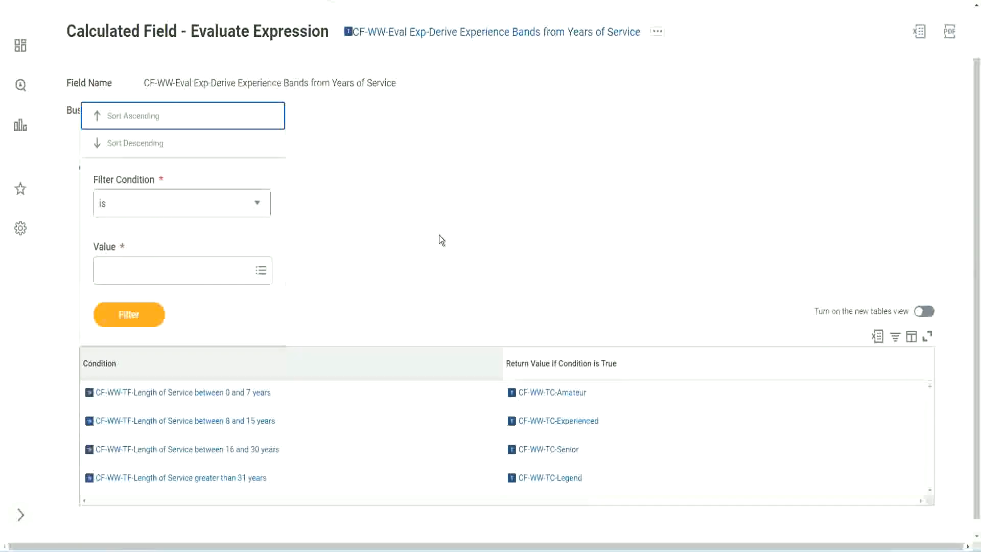
pyautogui.click(439, 235)
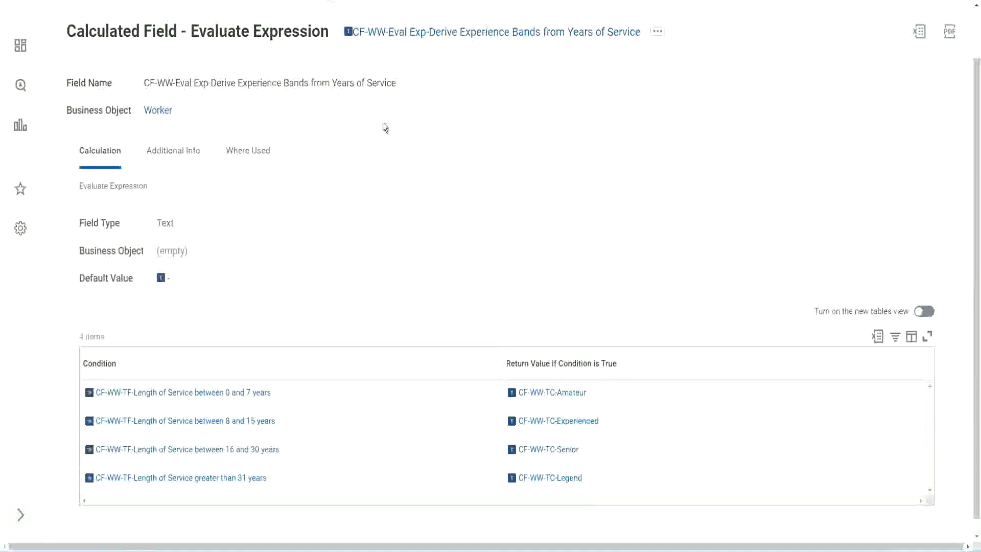
pyautogui.rightClick(431, 37)
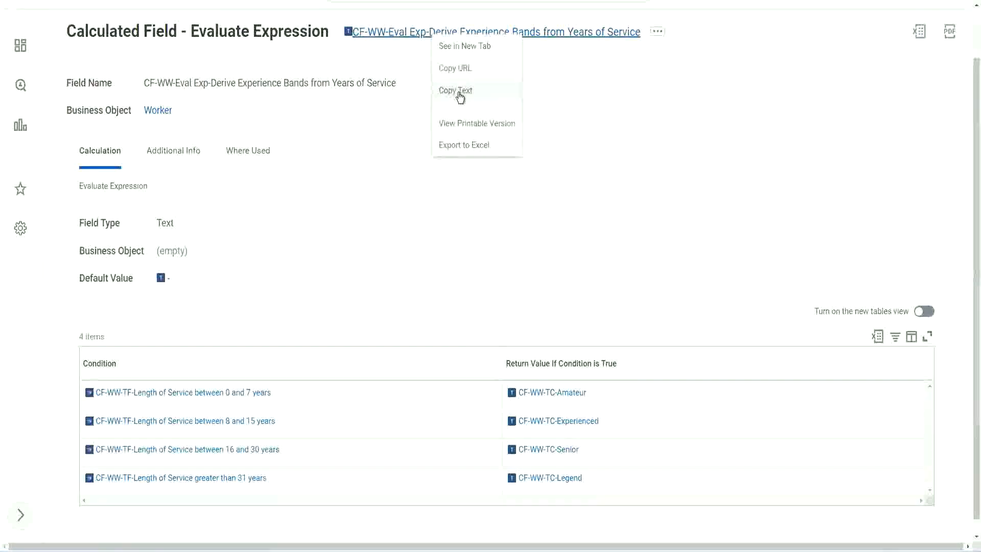
pyautogui.click(461, 97)
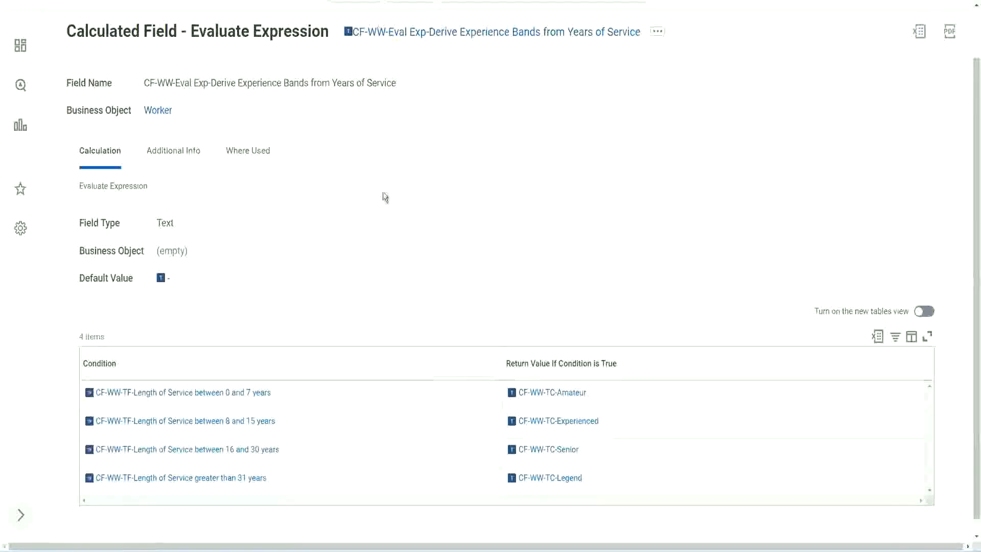
# Step: From the report definition, search for "create cal field", start the Create Calculated Field task and paste the copied name as the Field Name
pyautogui.scroll(1, 381, 199)
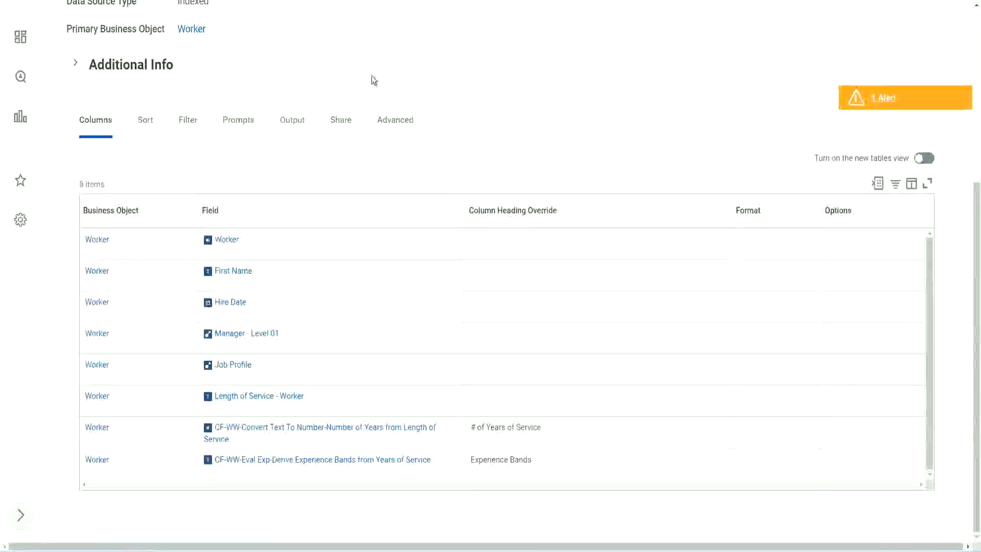
pyautogui.scroll(5, 389, 72)
pyautogui.click(398, 63)
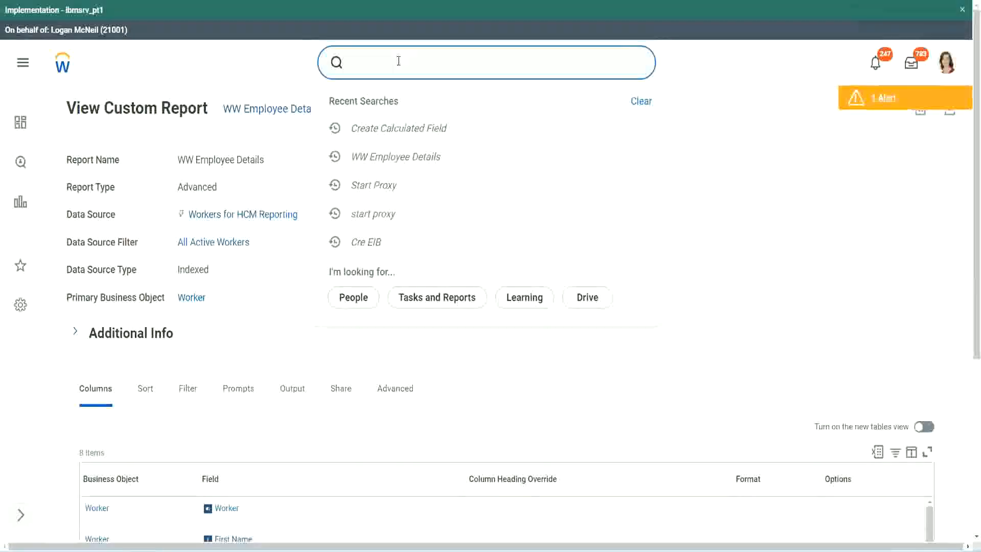
pyautogui.write('create cal field')
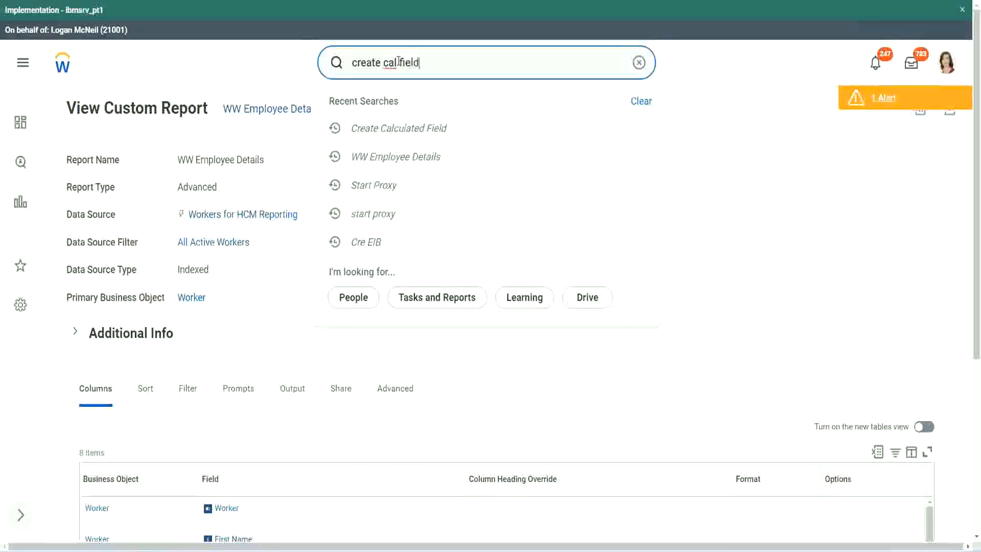
pyautogui.click(409, 106)
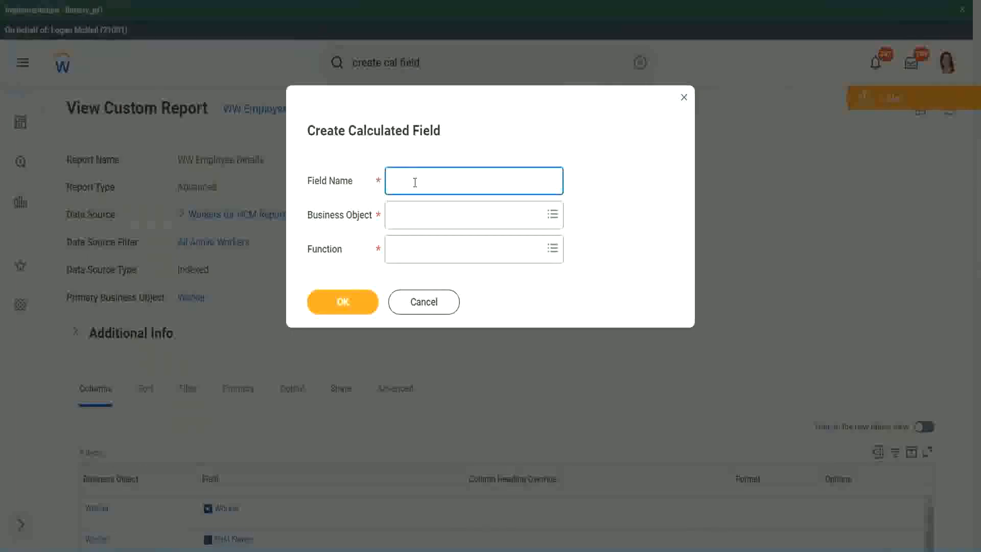
pyautogui.hotkey('ctrl', 'v')
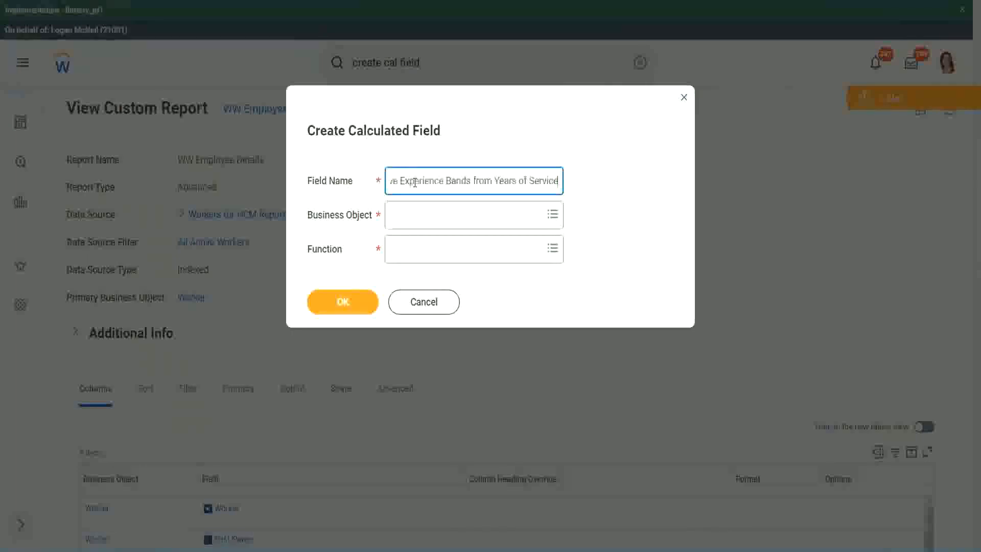
# Step: Insert "Bands" after "Eval Exp" in the new calculated field's name
pyautogui.moveTo(442, 181); pyautogui.dragTo(359, 170)
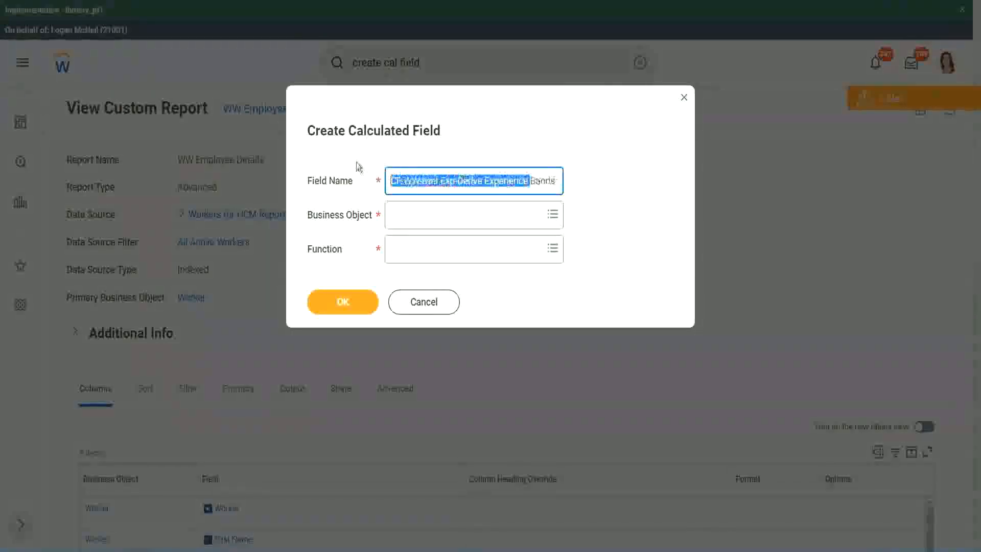
pyautogui.click(443, 181)
pyautogui.doubleClick(447, 181)
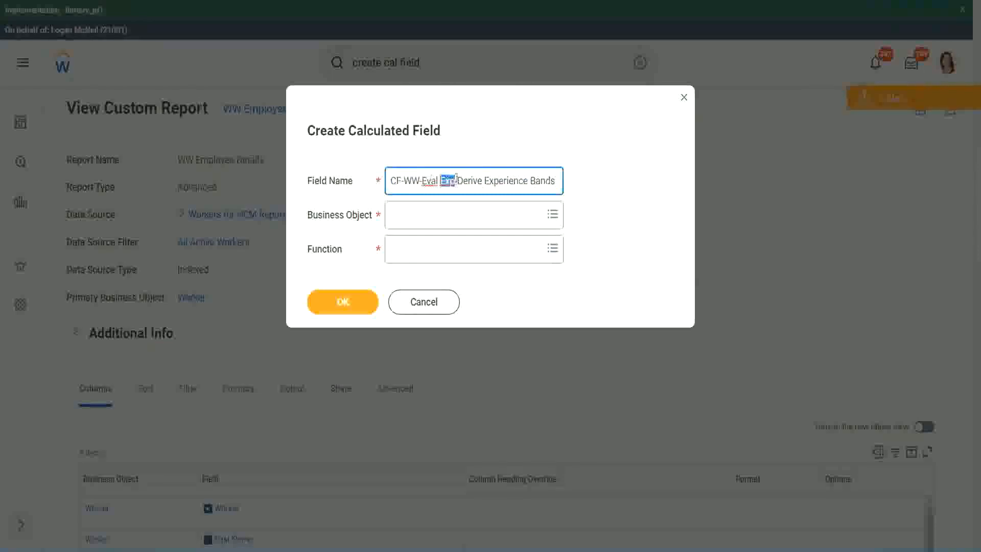
pyautogui.click(455, 180)
pyautogui.write('bands')
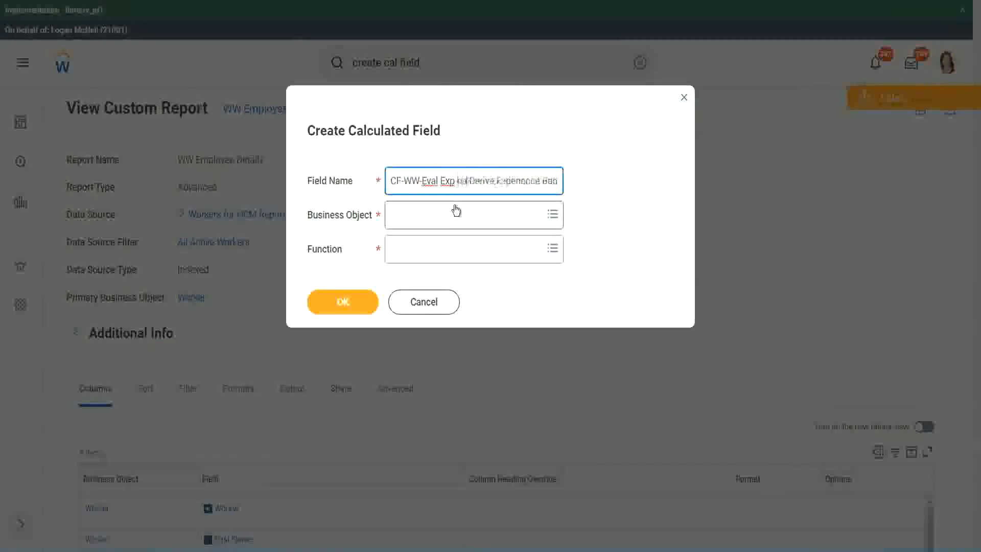
pyautogui.press('Left')
pyautogui.press('Left')
pyautogui.press('Left')
pyautogui.press('Left')
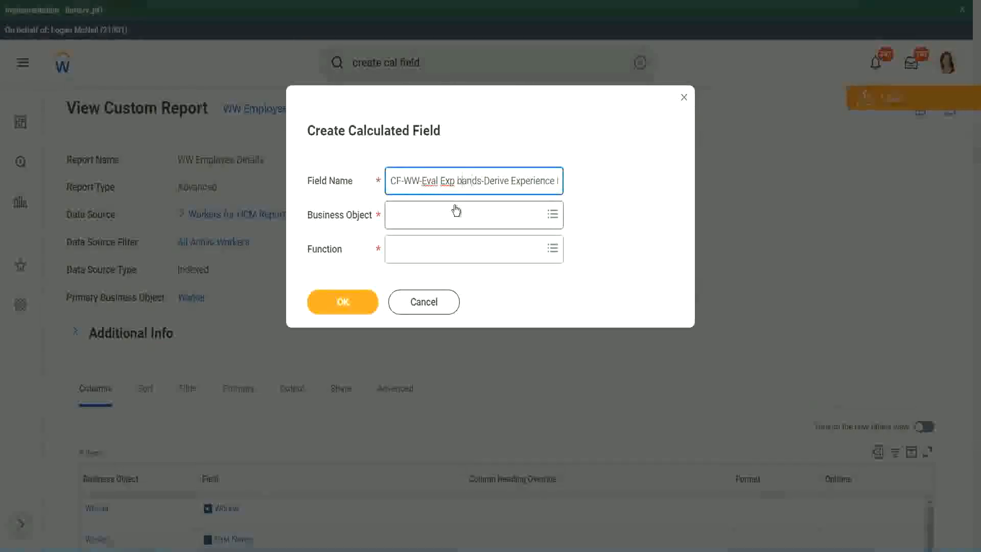
pyautogui.hotkey('shift', 'Left')
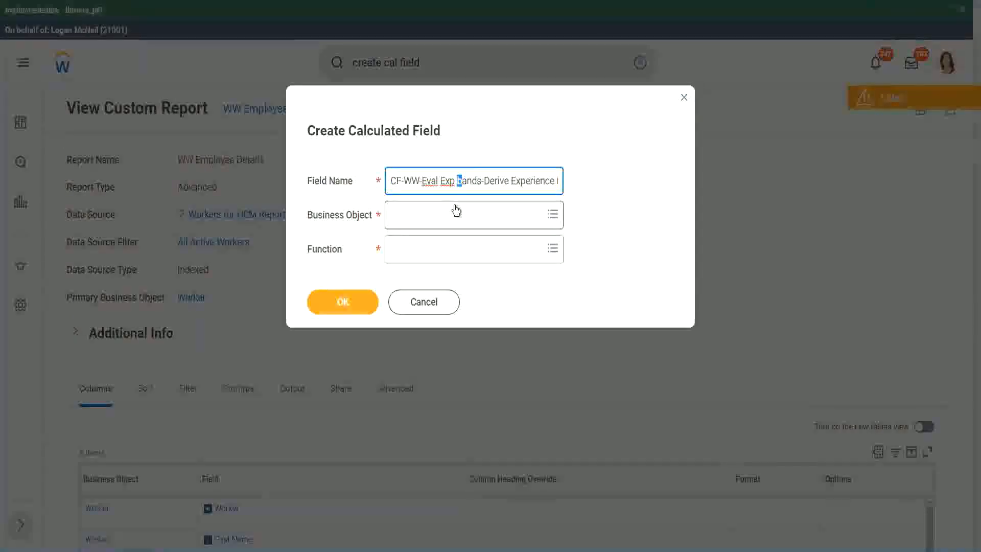
pyautogui.write('B')
pyautogui.press('Right')
pyautogui.press('Right')
pyautogui.press('Right')
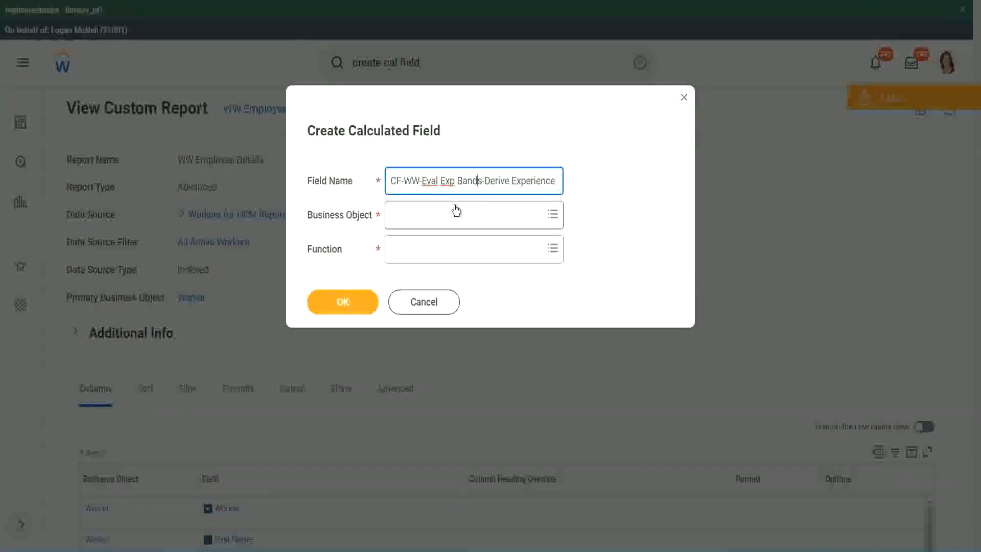
# Step: Replace the word "Derive" with "Determine" in the new calculated field's name
pyautogui.press('Right')
pyautogui.press('Right')
pyautogui.press('Right')
pyautogui.press('Right')
pyautogui.press('Right')
pyautogui.press('Right')
pyautogui.press('Right')
pyautogui.press('Right')
pyautogui.press('Right')
pyautogui.press('Right')
pyautogui.press('Right')
pyautogui.press('Right')
pyautogui.press('Right')
pyautogui.press('Right')
pyautogui.press('Right')
pyautogui.press('Right')
pyautogui.press('Right')
pyautogui.press('Right')
pyautogui.press('Right')
pyautogui.press('Right')
pyautogui.press('Right')
pyautogui.press('Right')
pyautogui.press('Right')
pyautogui.press('Right')
pyautogui.press('Right')
pyautogui.press('Right')
pyautogui.press('Right')
pyautogui.press('Right')
pyautogui.press('Right')
pyautogui.press('Right')
pyautogui.press('Right')
pyautogui.press('Right')
pyautogui.press('Right')
pyautogui.press('Right')
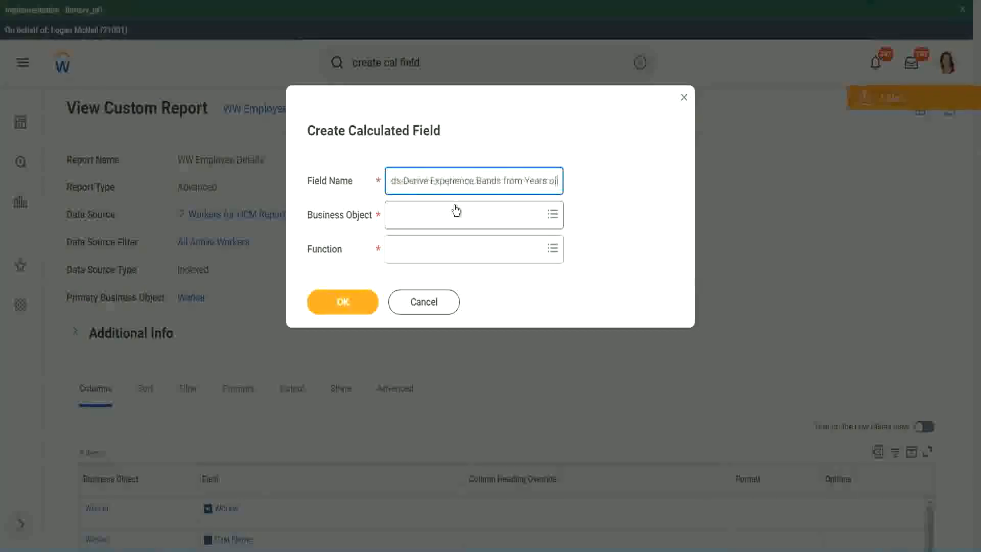
pyautogui.press('Left')
pyautogui.press('Left')
pyautogui.press('Left')
pyautogui.press('Left')
pyautogui.press('Left')
pyautogui.press('Left')
pyautogui.press('Left')
pyautogui.press('Left')
pyautogui.press('Left')
pyautogui.press('Left')
pyautogui.press('Left')
pyautogui.press('Left')
pyautogui.press('Left')
pyautogui.press('Left')
pyautogui.press('Left')
pyautogui.press('Left')
pyautogui.press('Left')
pyautogui.press('Left')
pyautogui.press('Left')
pyautogui.press('Left')
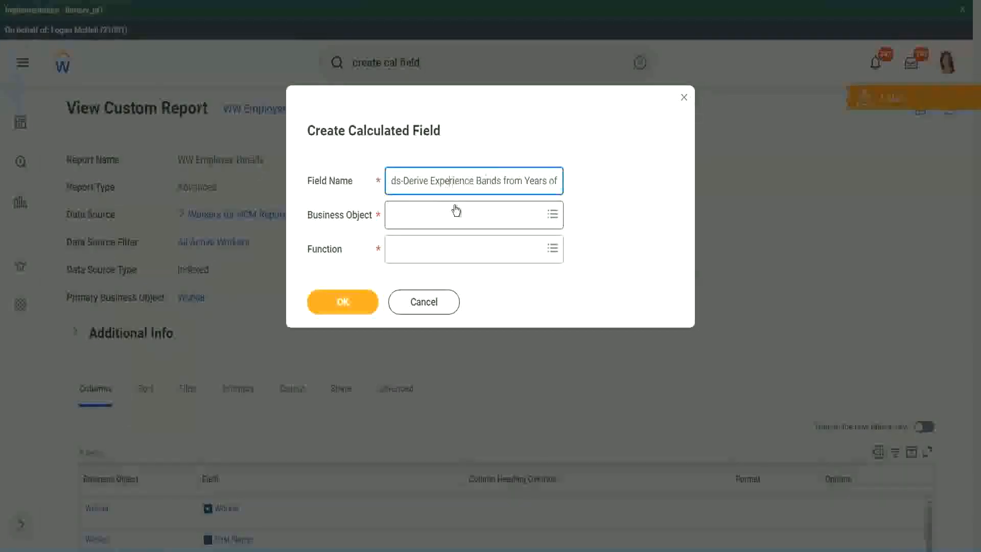
pyautogui.press('Left')
pyautogui.press('Left')
pyautogui.hotkey('shift', 'Left')
pyautogui.hotkey('shift', 'Left')
pyautogui.hotkey('shift', 'Left')
pyautogui.hotkey('shift', 'Left')
pyautogui.hotkey('shift', 'Left')
pyautogui.hotkey('shift', 'Left')
pyautogui.write('Determine')
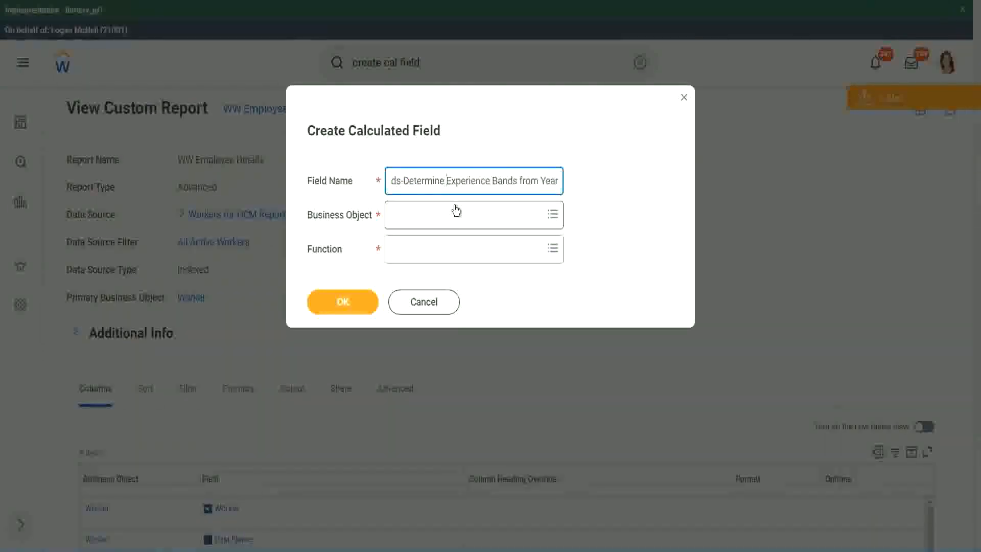
# Step: Set the new calculated field's Business Object to Worker
pyautogui.hotkey('ctrl', 'Right')
pyautogui.hotkey('ctrl', 'Right')
pyautogui.hotkey('ctrl', 'Right')
pyautogui.hotkey('ctrl', 'Right')
pyautogui.hotkey('ctrl', 'Right')
pyautogui.hotkey('ctrl', 'Right')
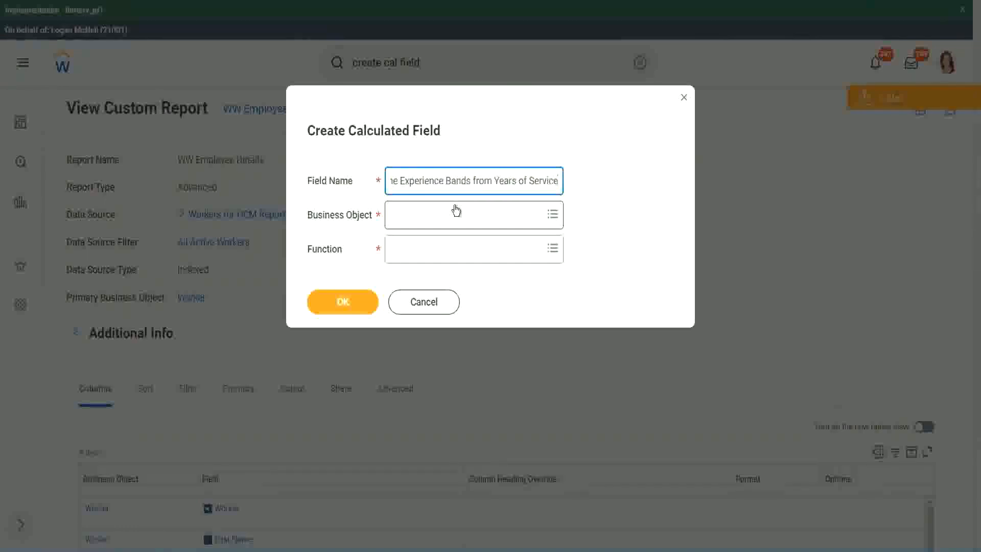
pyautogui.click(437, 216)
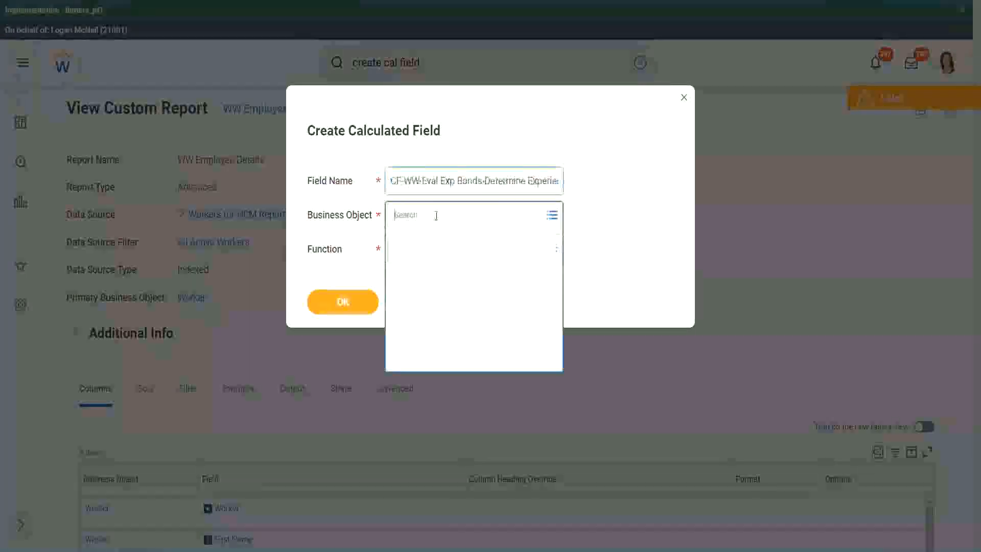
pyautogui.write('worker')
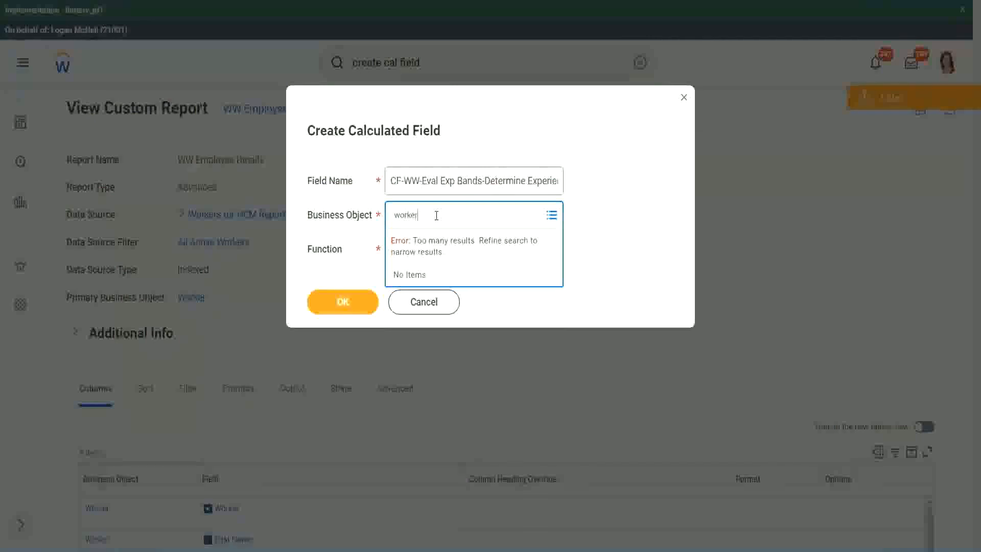
pyautogui.press('Return')
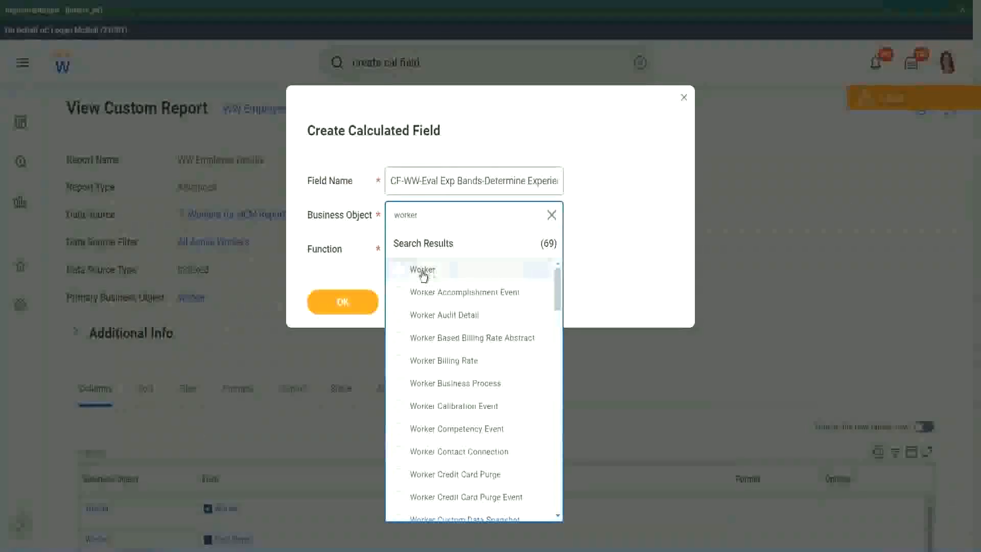
pyautogui.click(422, 271)
# Step: Search the functions for "eval exp" and choose Evaluate Expression Band as the calculated field's Function
pyautogui.click(414, 246)
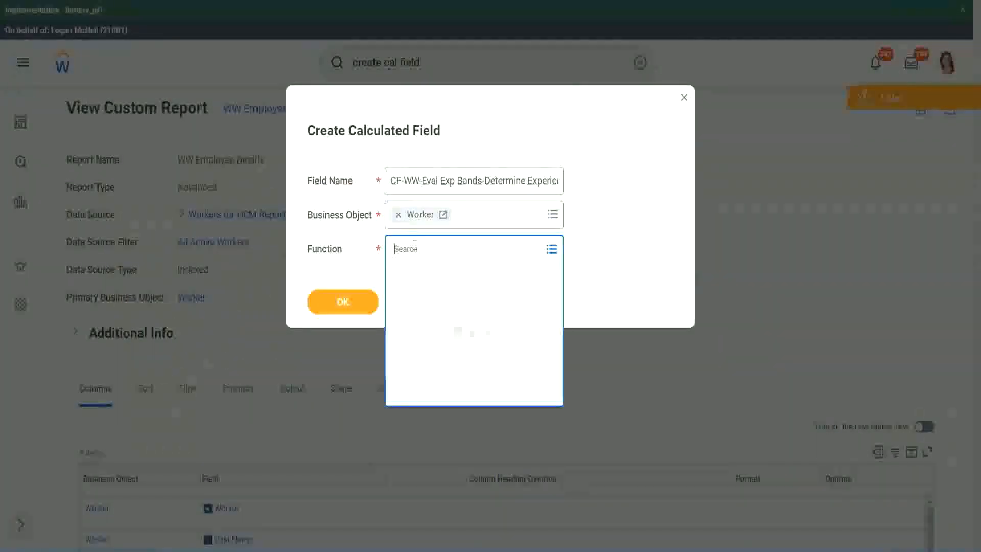
pyautogui.write('eval ex')
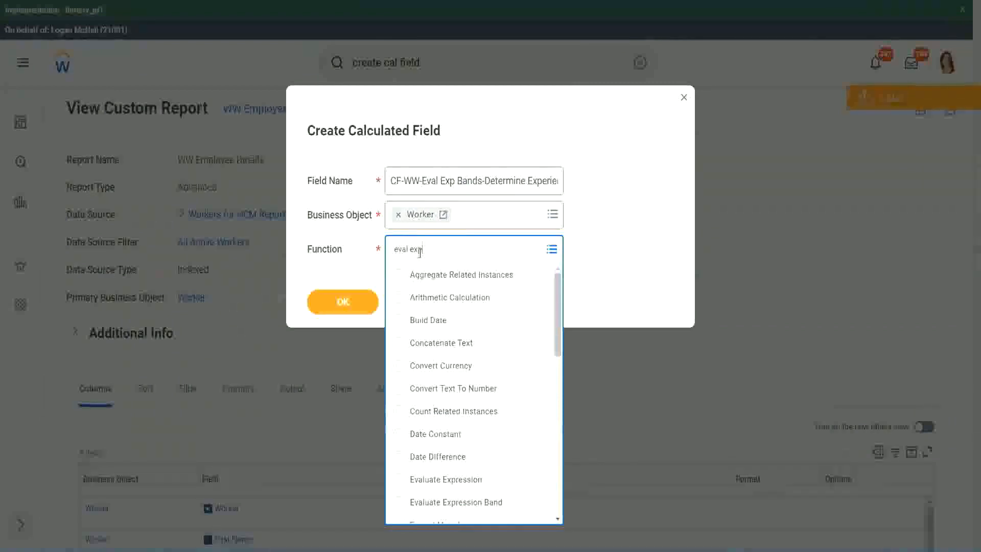
pyautogui.write('p')
pyautogui.press('Return')
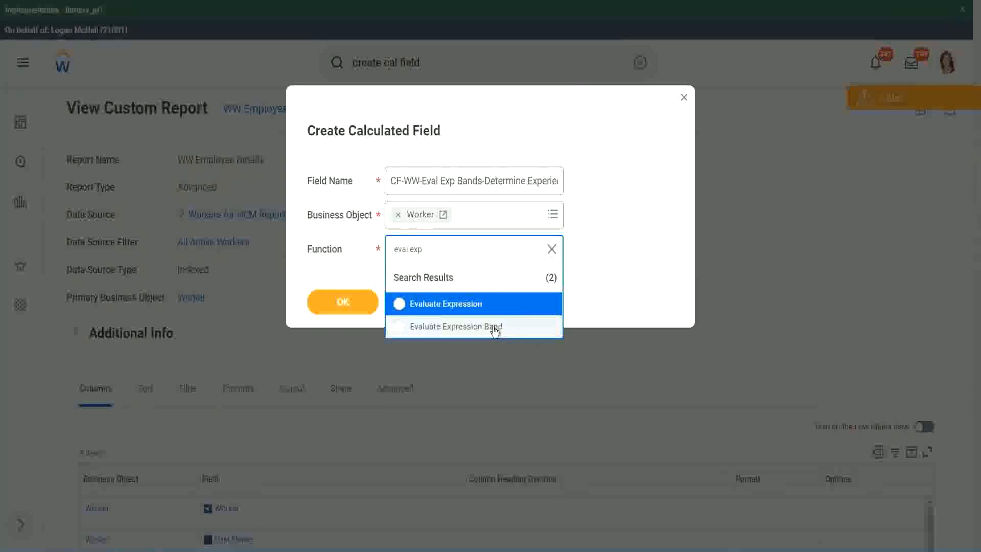
pyautogui.click(495, 327)
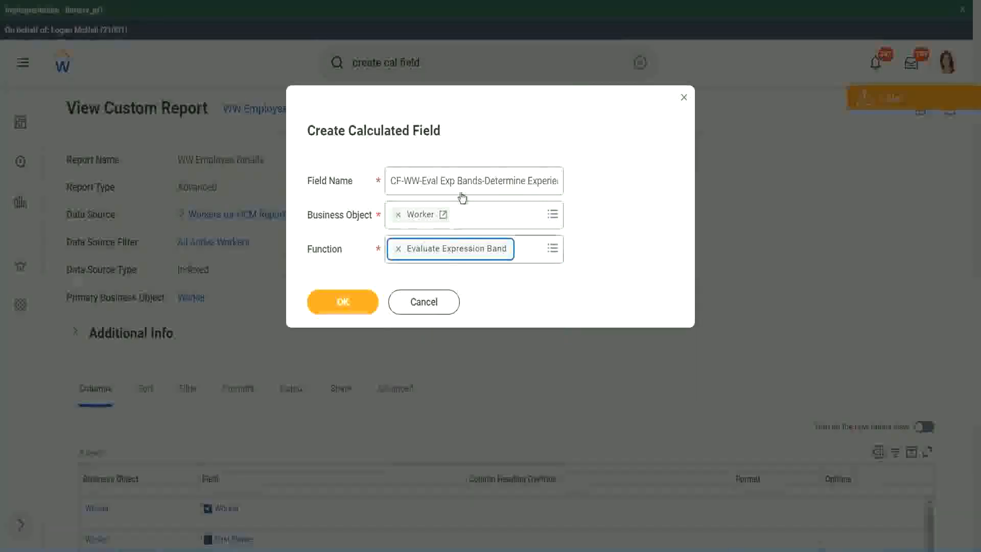
# Step: Change "Bands" to "Band" after "Eval Exp" in the Field Name and continue to the calculation definition
pyautogui.click(481, 180)
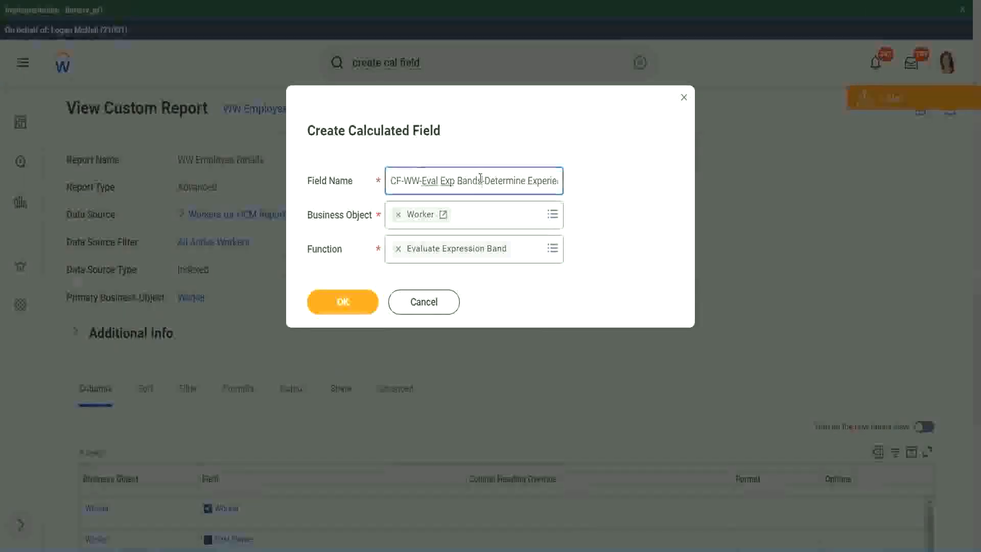
pyautogui.press('BackSpace')
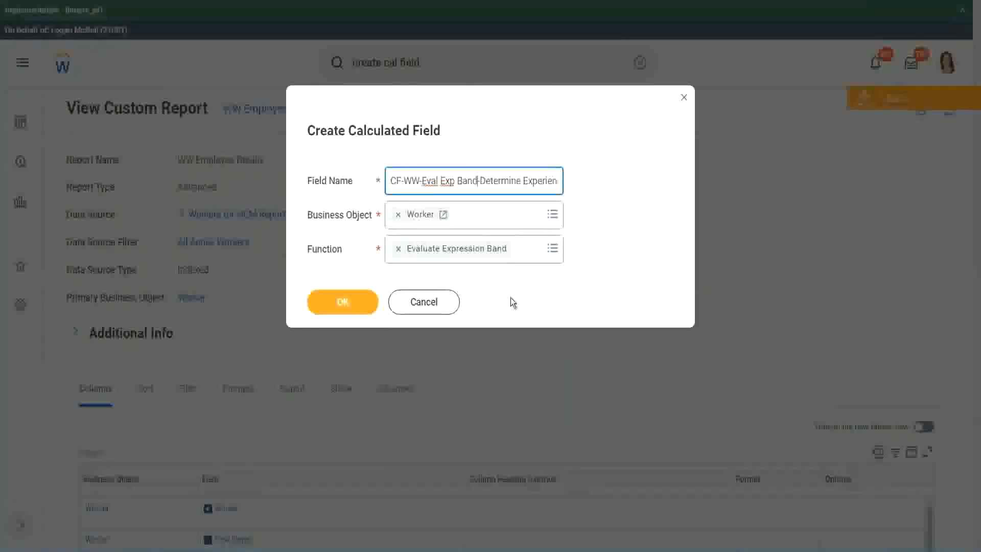
pyautogui.click(346, 303)
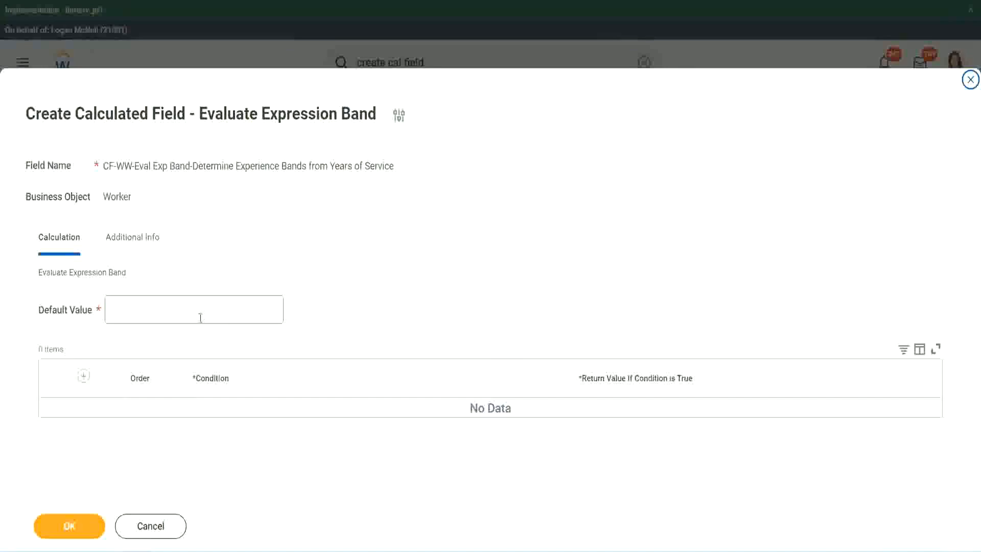
# Step: Set the Default Value to "-" and add a first condition row
pyautogui.click(142, 315)
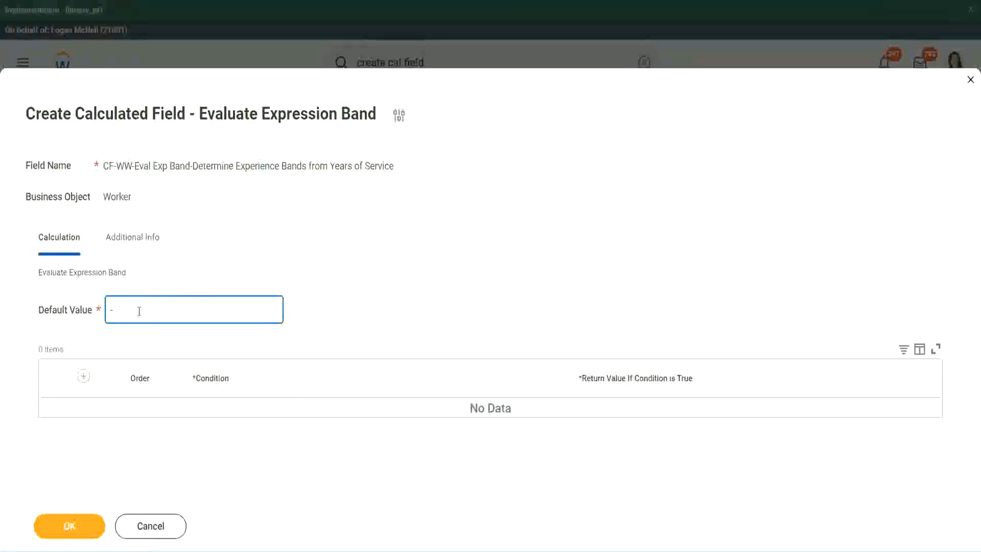
pyautogui.click(84, 376)
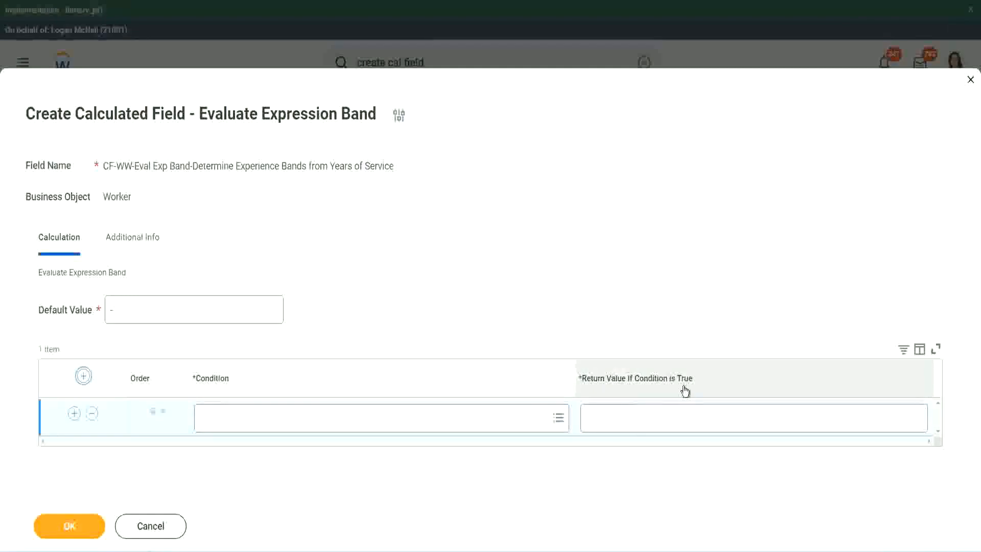
pyautogui.click(638, 417)
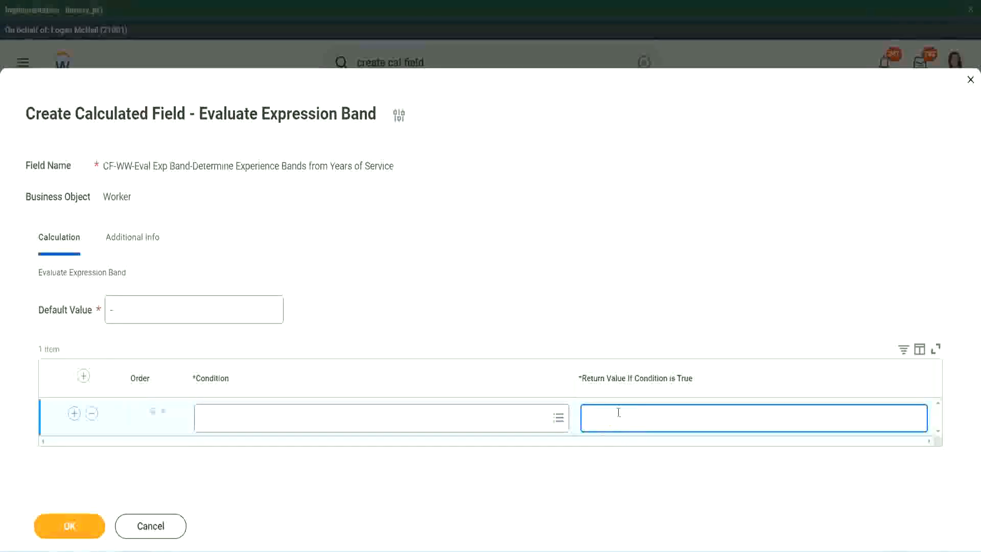
pyautogui.write('adkjdjaidjaijdiaj')
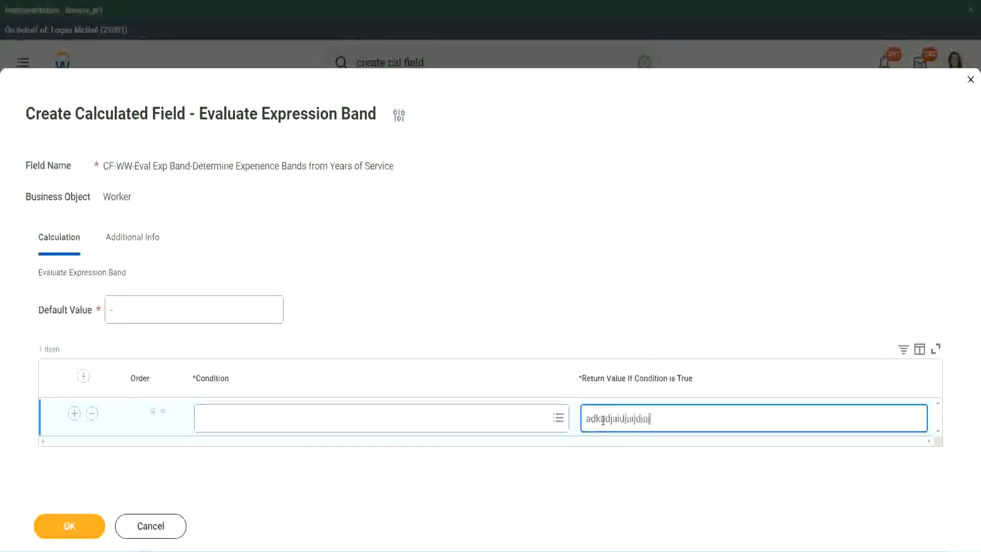
pyautogui.press('BackSpace')
pyautogui.press('BackSpace')
pyautogui.press('BackSpace')
pyautogui.press('BackSpace')
pyautogui.press('BackSpace')
pyautogui.press('BackSpace')
pyautogui.press('BackSpace')
pyautogui.press('BackSpace')
pyautogui.press('BackSpace')
pyautogui.press('BackSpace')
pyautogui.press('BackSpace')
pyautogui.press('BackSpace')
pyautogui.press('BackSpace')
pyautogui.press('BackSpace')
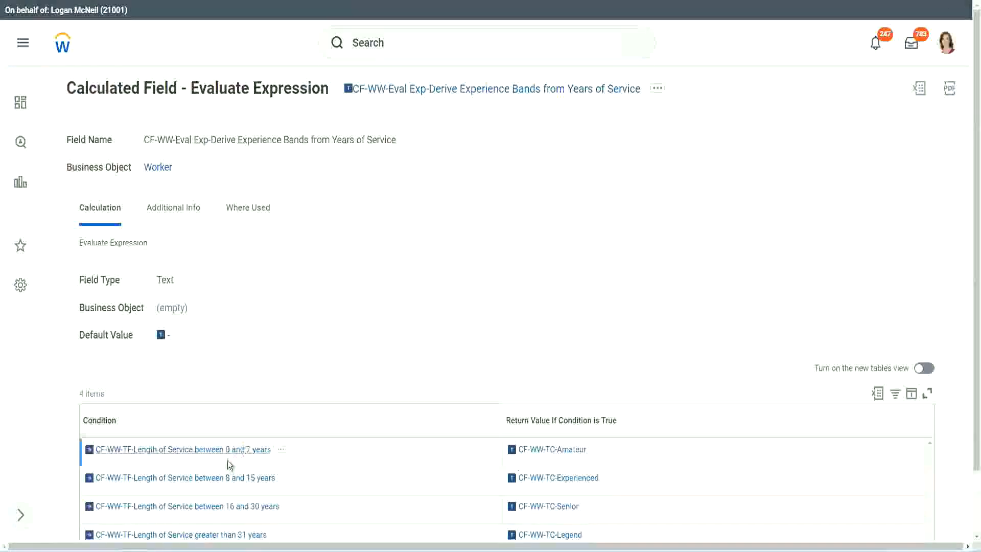
# Step: Copy CF-WW-TF-Length of Service between 0 and 7 years from the existing Evaluate Expression field and set it as the first row's Condition
pyautogui.rightClick(226, 458)
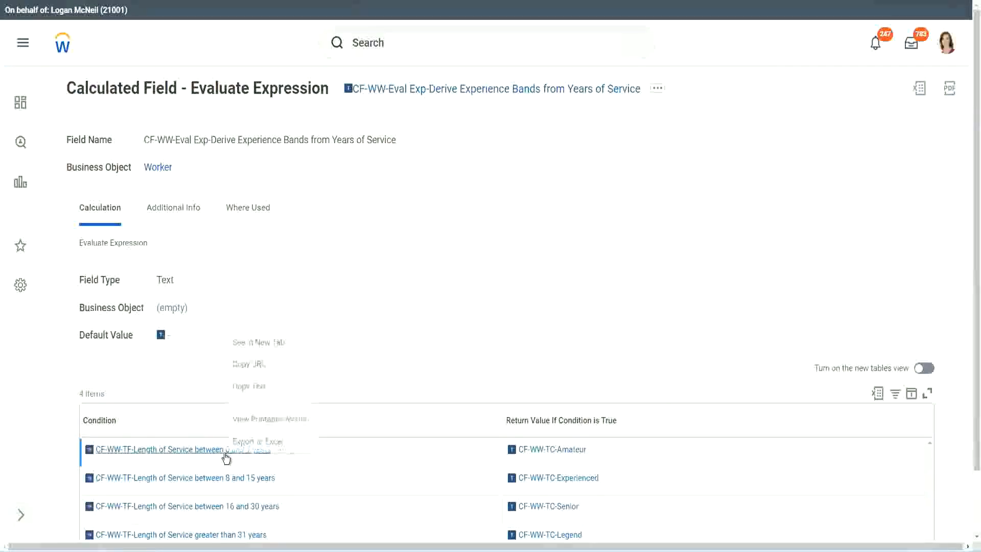
pyautogui.click(266, 387)
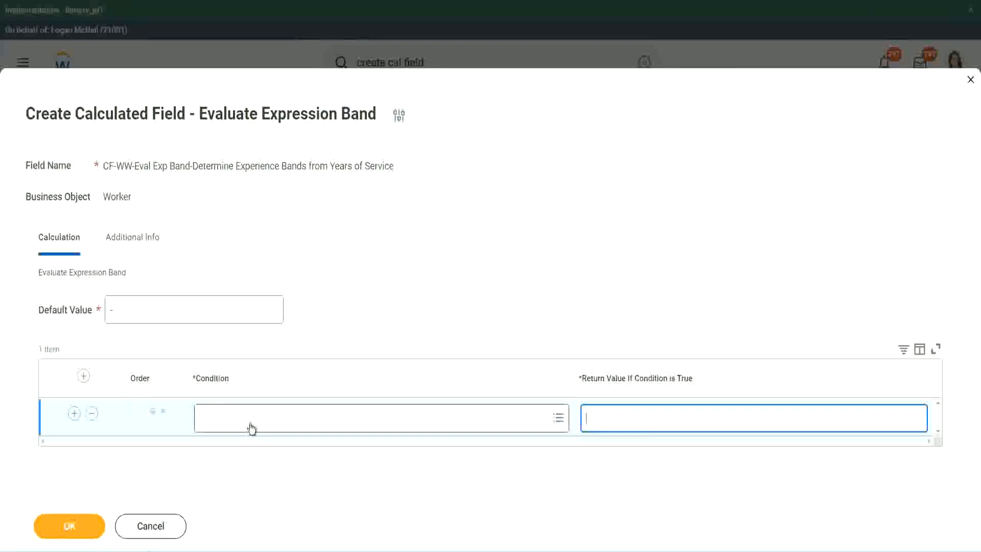
pyautogui.click(250, 424)
pyautogui.write('CF-WW-TF-Length of Service between 0 and 7 years')
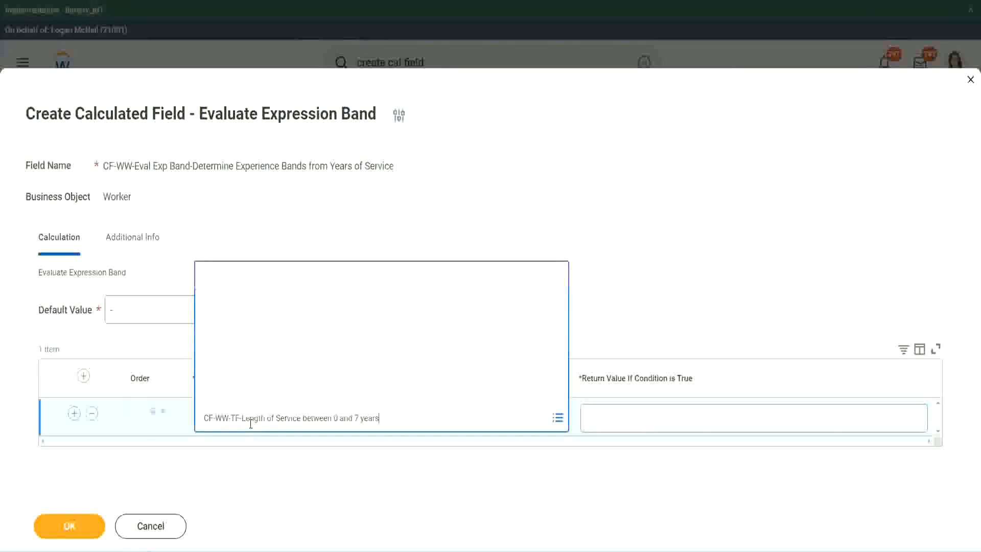
pyautogui.press('Return')
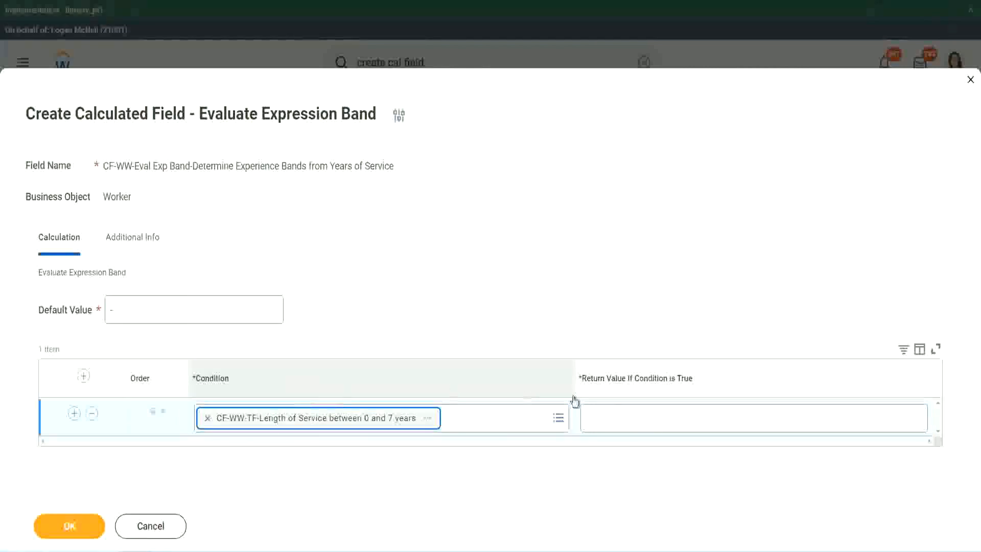
# Step: Set the 0 to 7 years row's return value to Amateur and add three more condition rows
pyautogui.click(621, 408)
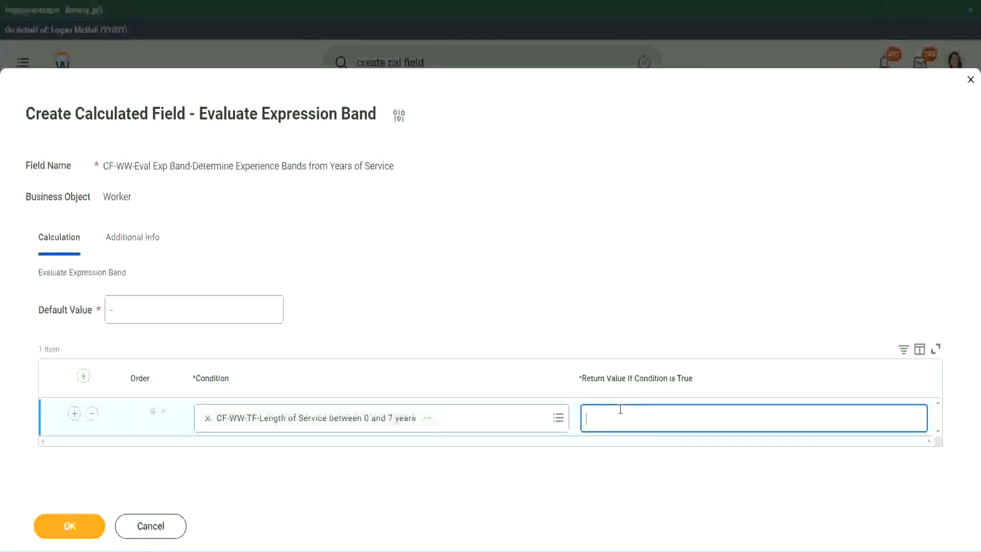
pyautogui.write('Amateur')
pyautogui.click(75, 413)
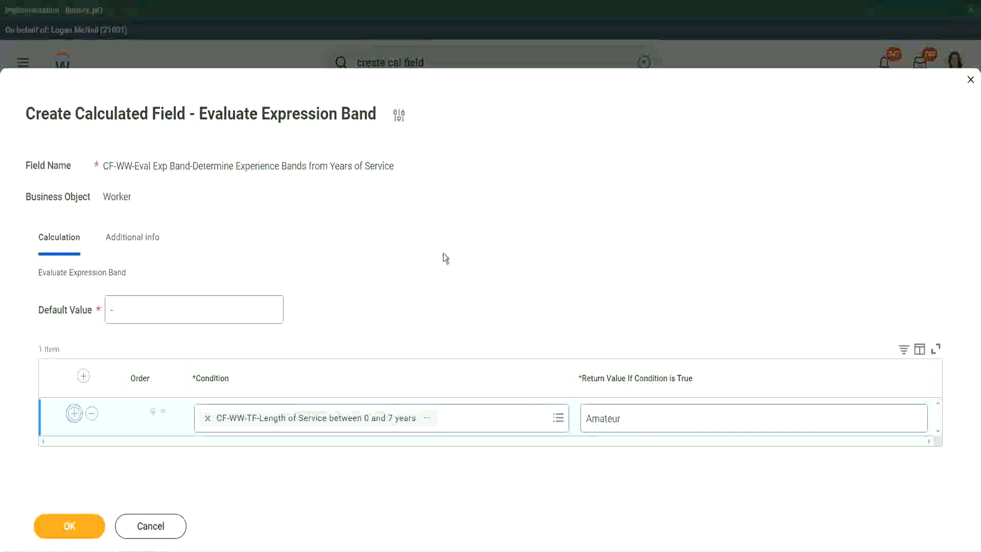
pyautogui.click(74, 450)
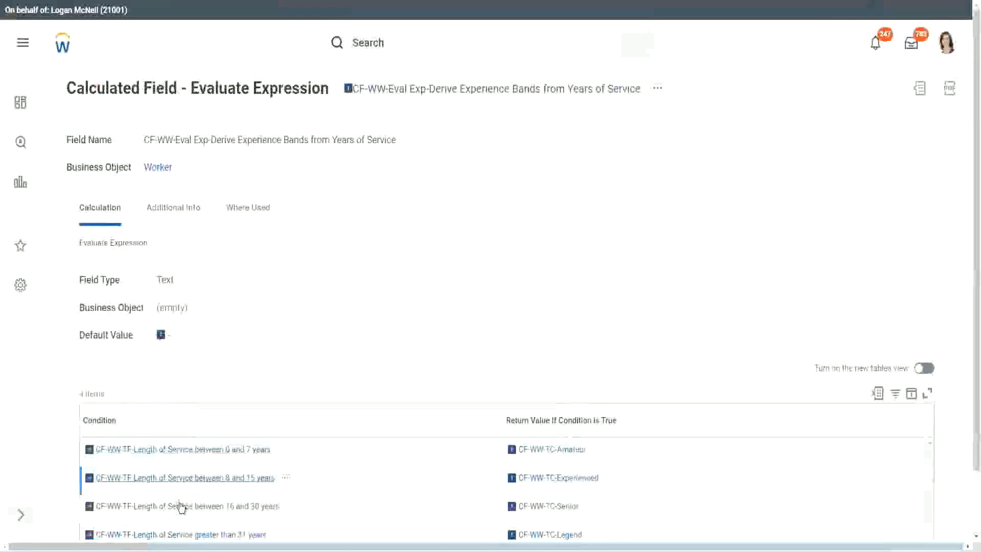
# Step: Copy CF-WW-TF-Length of Service between 16 and 30 years into the second row's Condition and move that row down to third place
pyautogui.rightClick(178, 506)
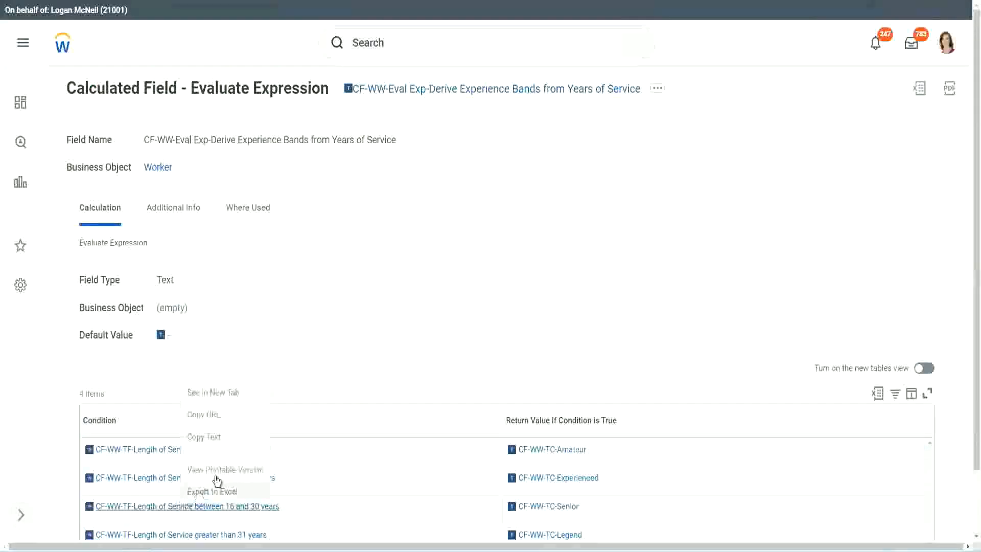
pyautogui.click(223, 438)
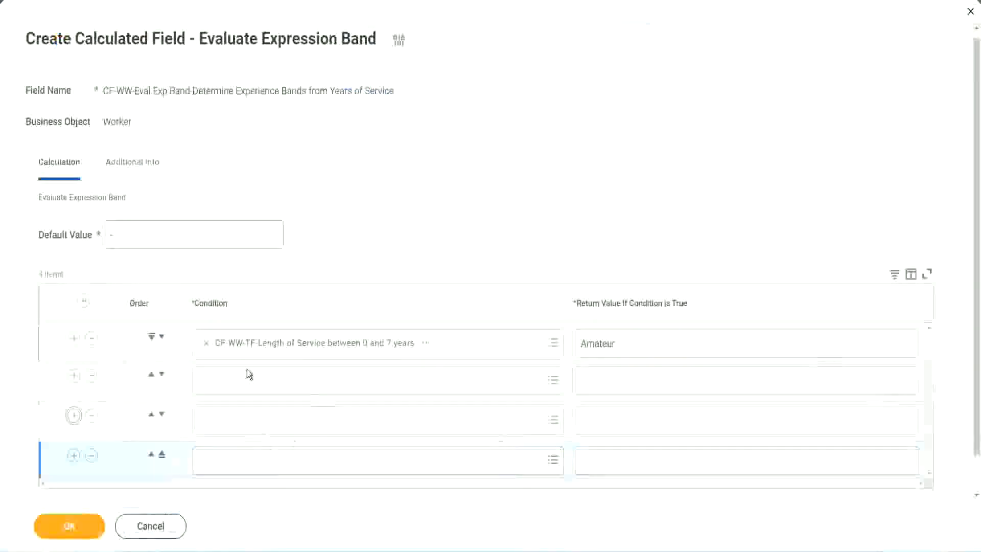
pyautogui.click(249, 377)
pyautogui.write('CF-WW-TF-Length of Service between 16 and 30 years')
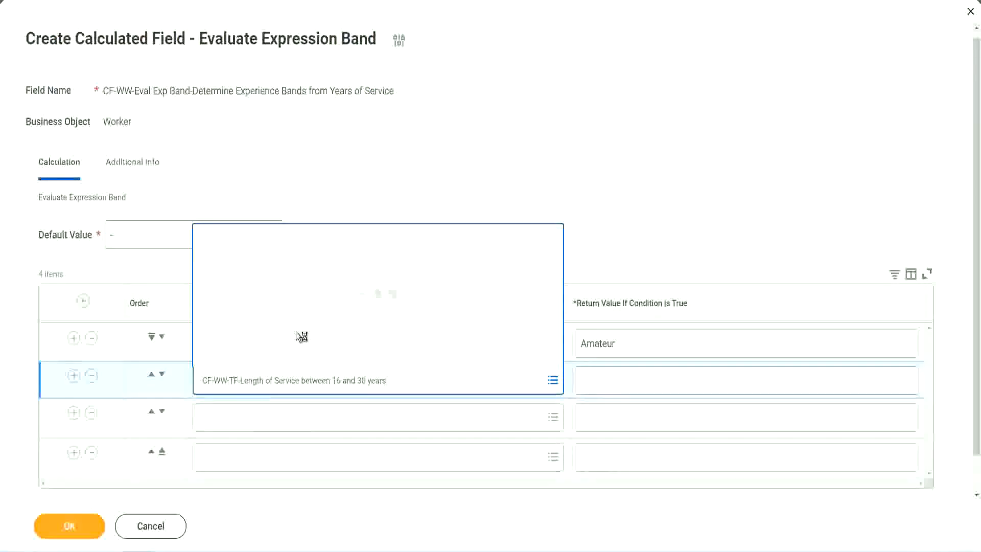
pyautogui.click(162, 374)
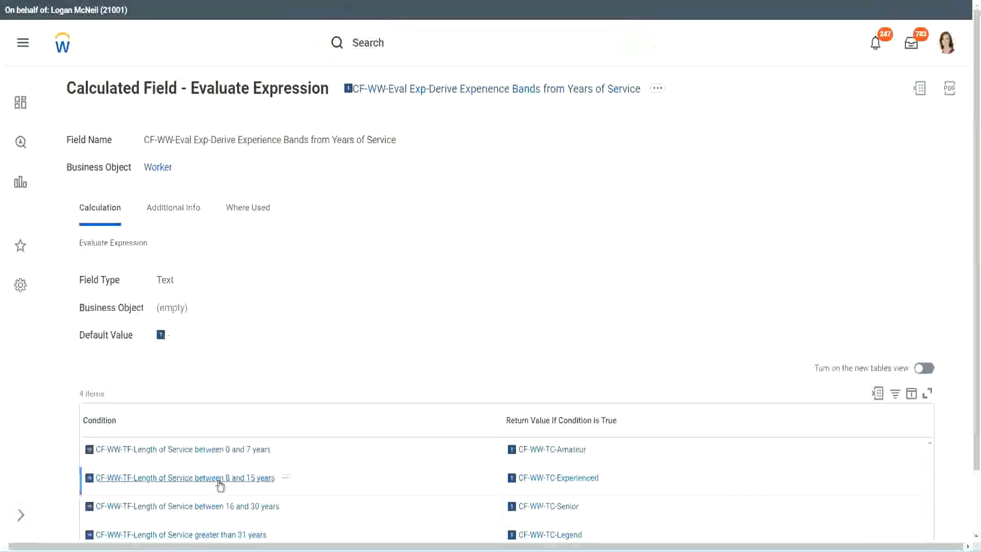
# Step: Copy CF-WW-TF-Length of Service between 8 and 15 years from the existing field into the empty second row's Condition
pyautogui.rightClick(221, 485)
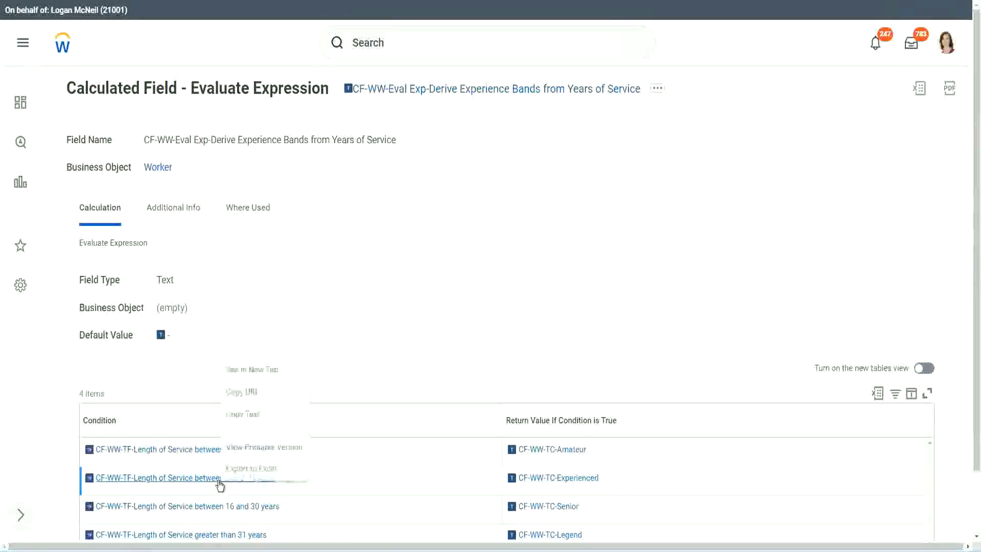
pyautogui.click(251, 412)
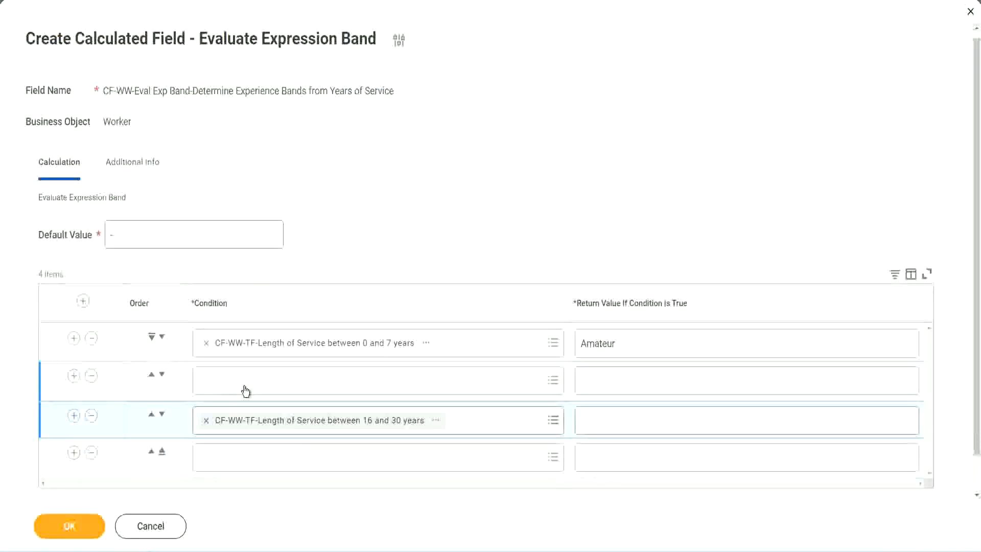
pyautogui.click(246, 391)
pyautogui.hotkey('ctrl', 'v')
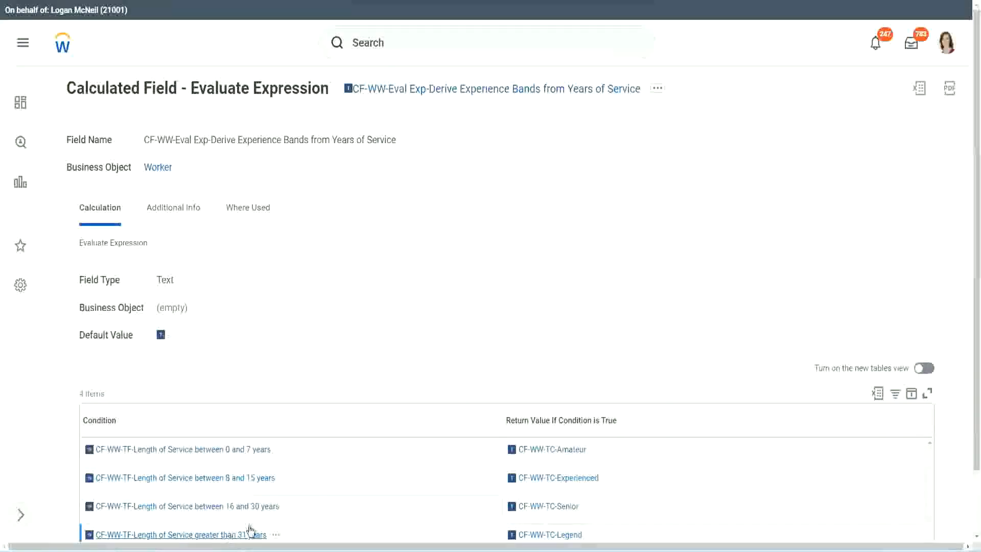
# Step: Copy CF-WW-TF-Length of Service greater than 31 years from the existing field into the last row's Condition
pyautogui.rightClick(250, 532)
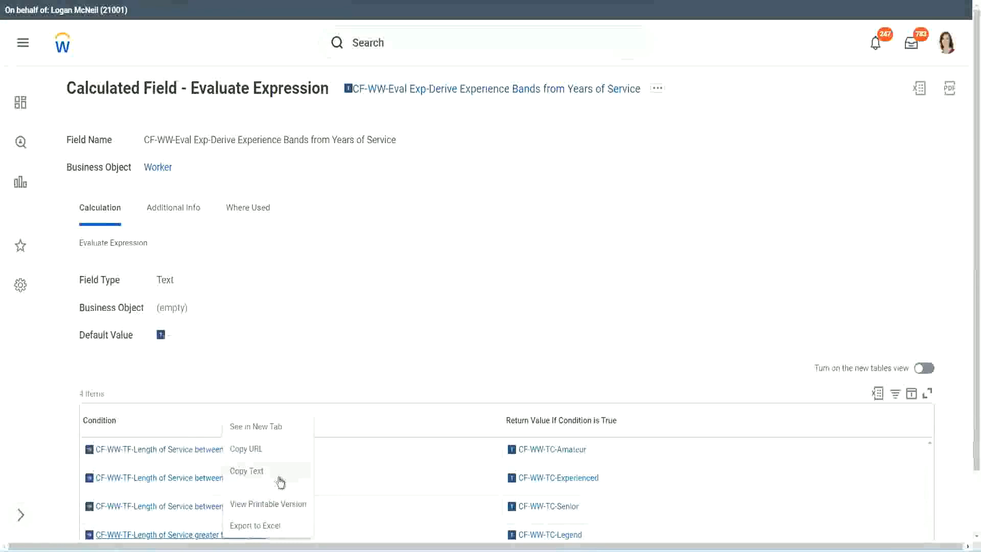
pyautogui.click(279, 479)
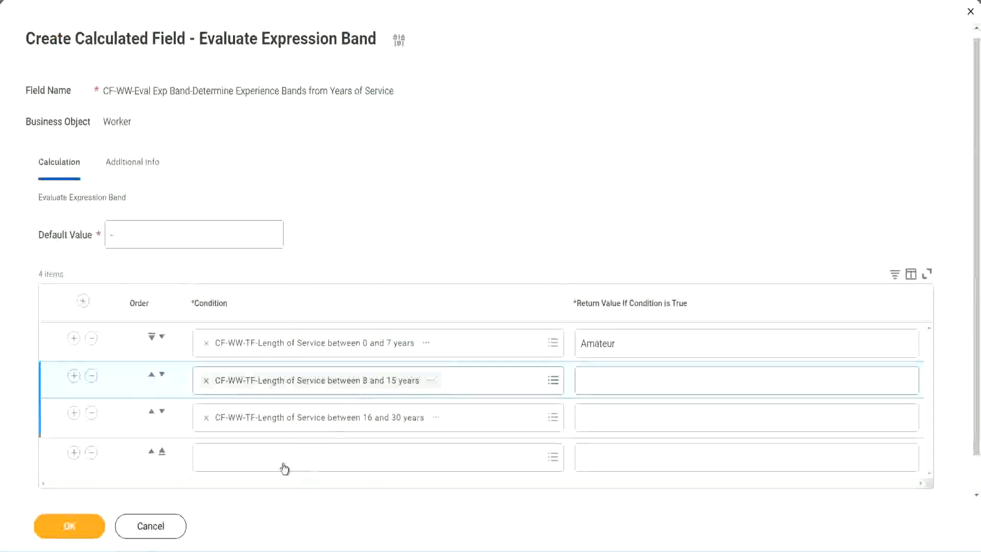
pyautogui.hotkey('ctrl', 'v')
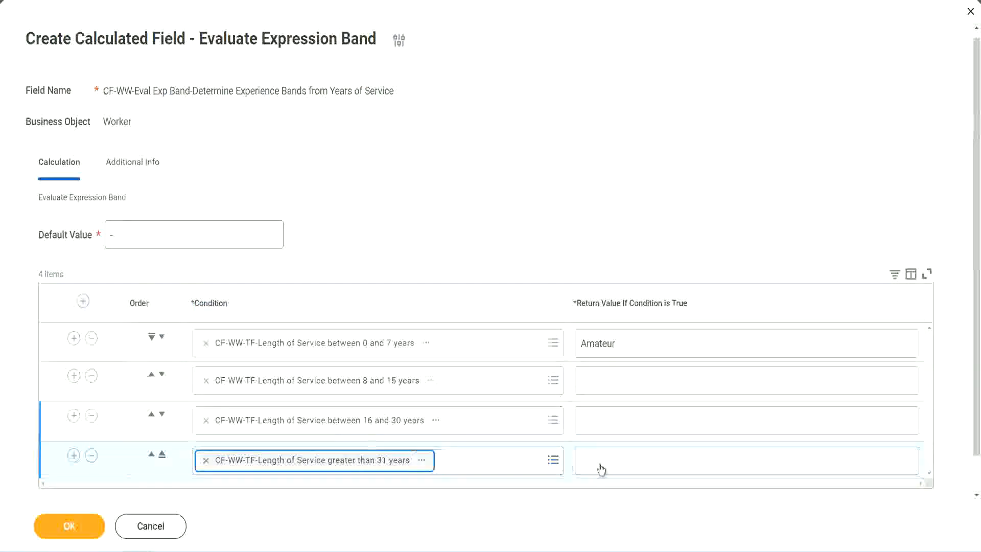
# Step: Set the return value to Legend for the greater than 31 years row and Senior for the 16 to 30 years row
pyautogui.click(642, 459)
pyautogui.write('Le')
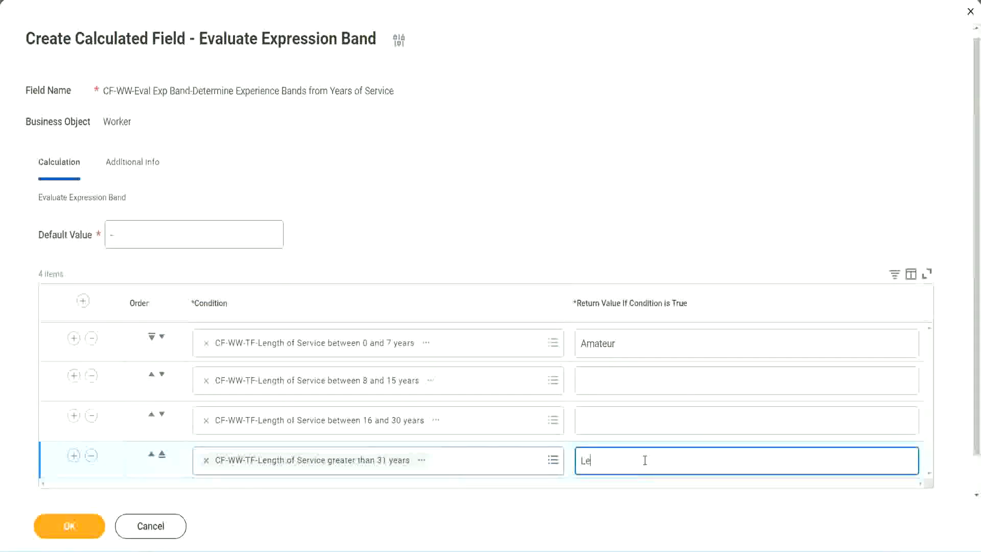
pyautogui.write('gend')
pyautogui.click(603, 419)
pyautogui.write('Senior')
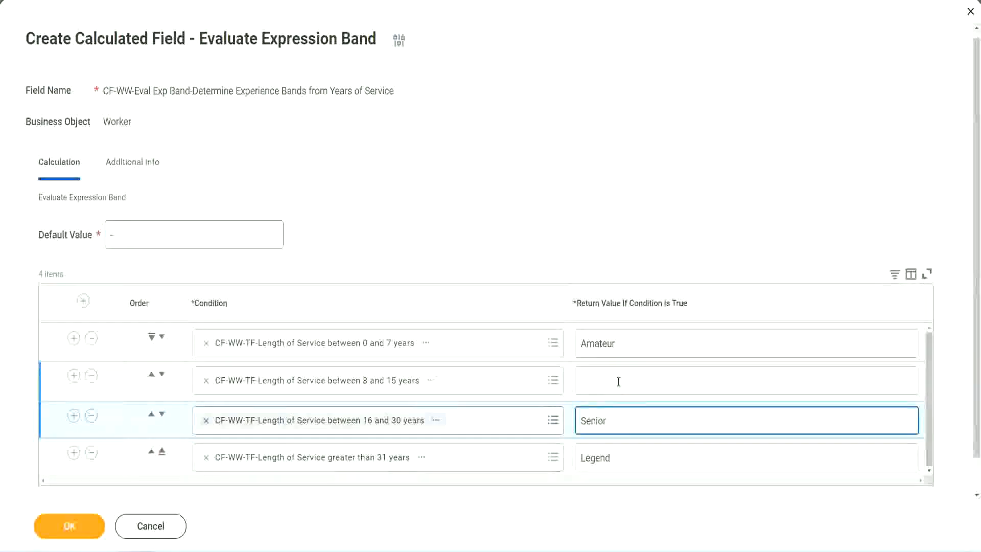
# Step: Set the 8 to 15 years row's return value to Experienced and save the calculated field
pyautogui.click(618, 381)
pyautogui.write('Ex')
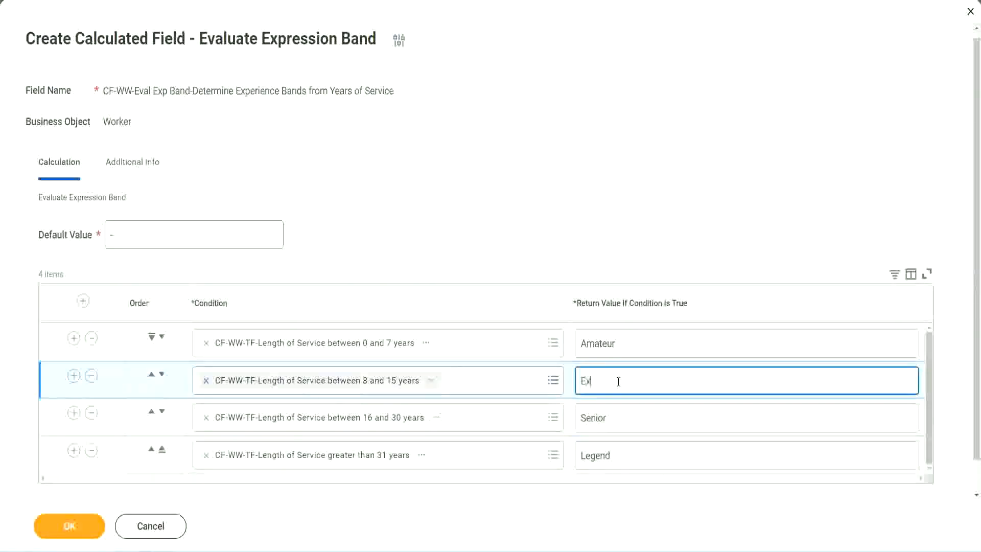
pyautogui.write('perienced')
pyautogui.click(70, 526)
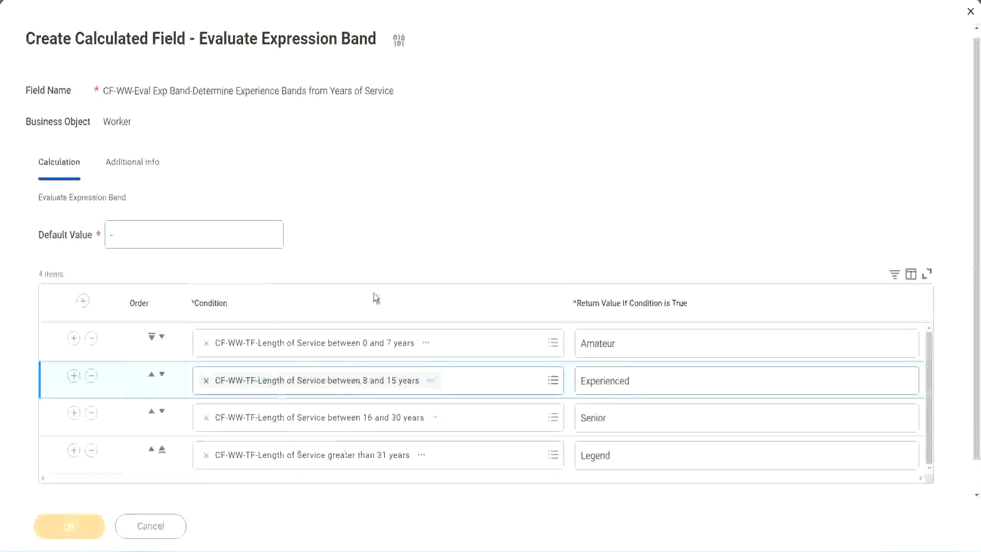
# Step: Check the return value saved for each of the four length of service conditions
pyautogui.scroll(-3, 336, 315)
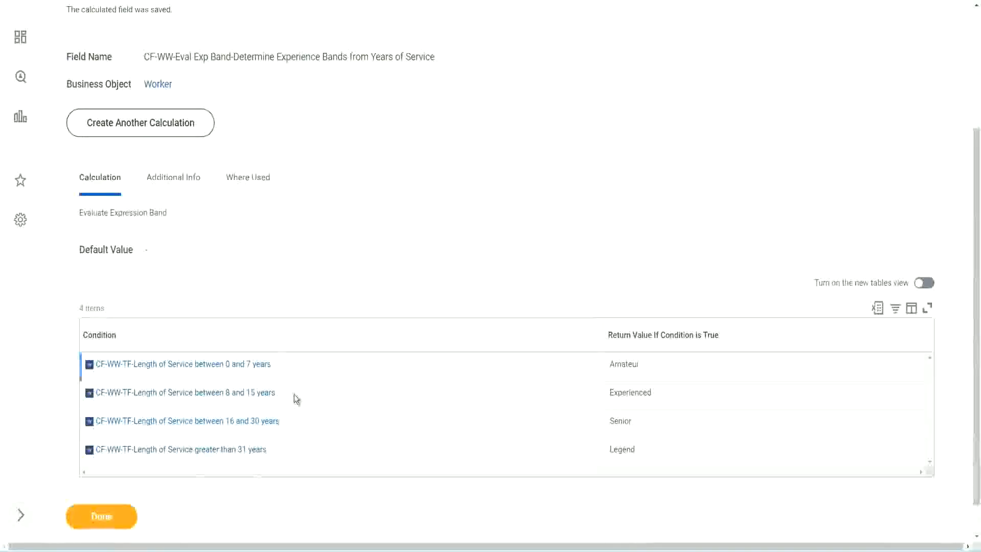
pyautogui.doubleClick(628, 363)
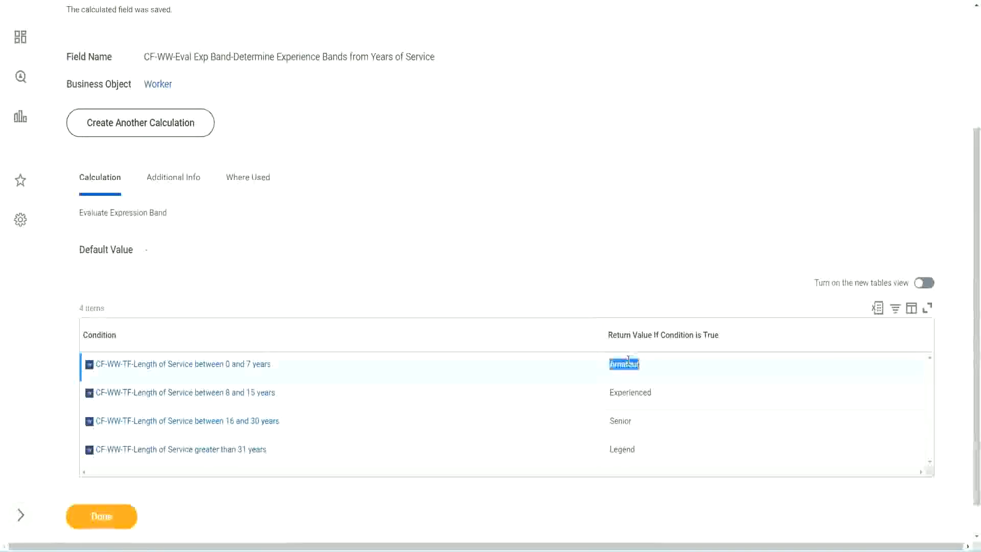
pyautogui.doubleClick(630, 392)
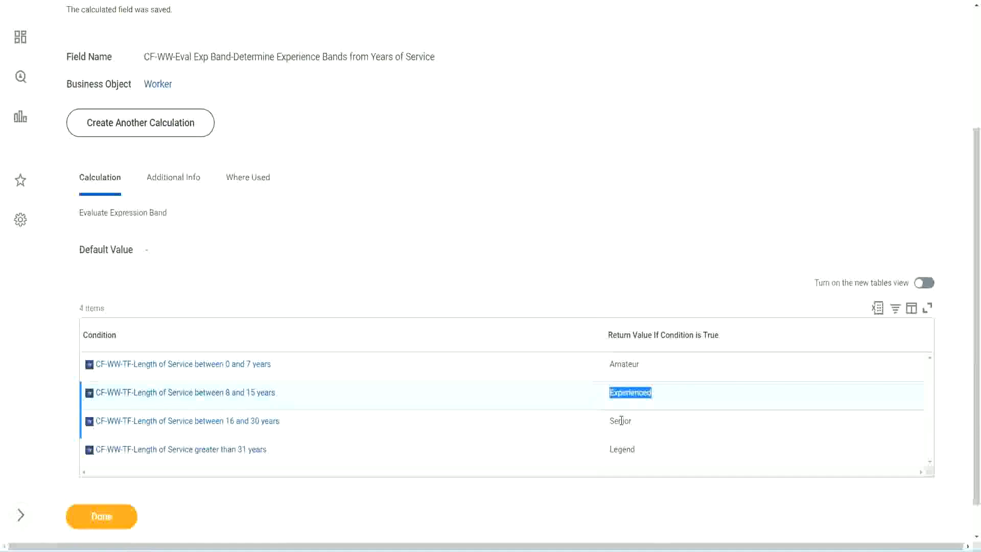
pyautogui.doubleClick(621, 420)
pyautogui.click(624, 449)
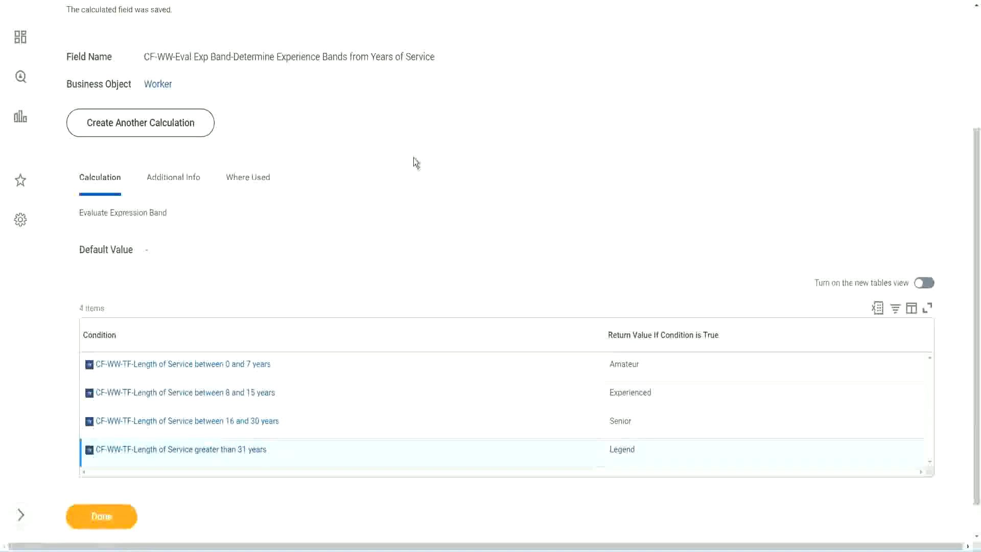
# Step: Copy the calculated field's name from the save confirmation
pyautogui.scroll(4, 416, 162)
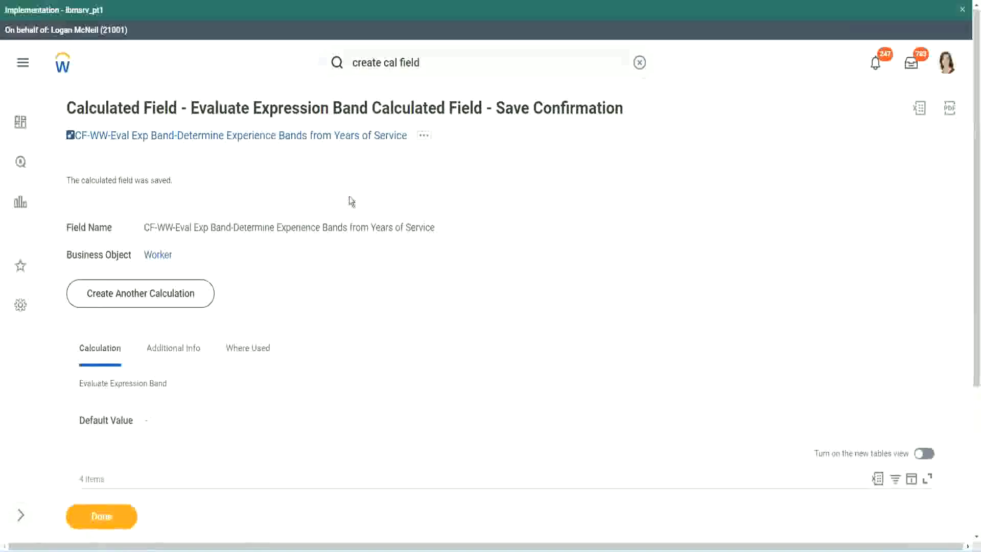
pyautogui.rightClick(321, 136)
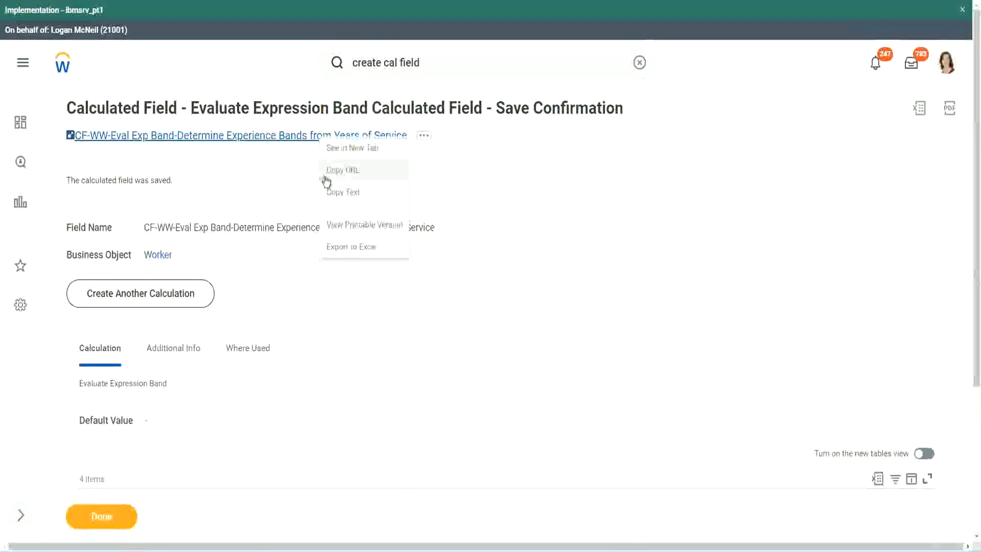
pyautogui.click(338, 194)
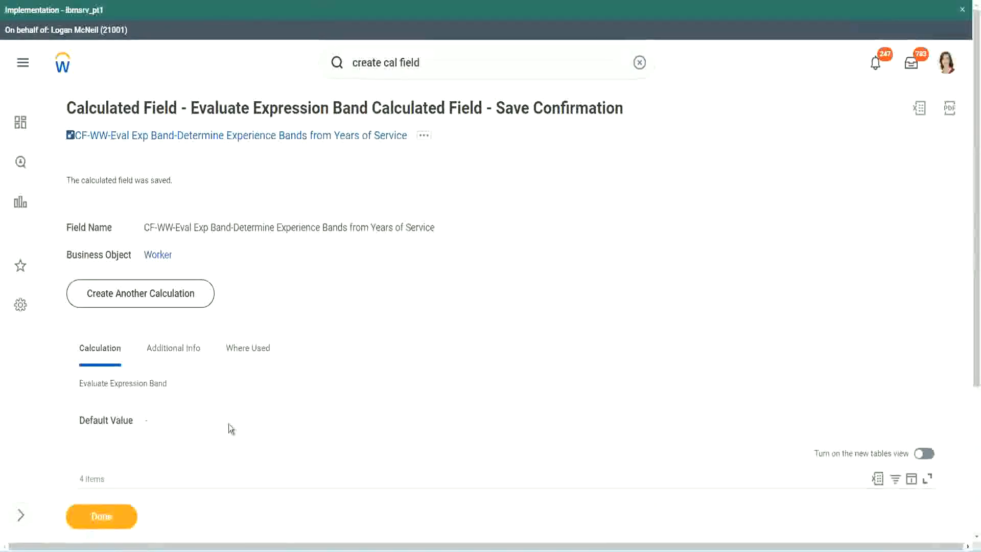
# Step: Review the saved field's conditions and default value alongside the calculated field functions slide and the experience band notes in Notepad++
pyautogui.scroll(-3, 326, 400)
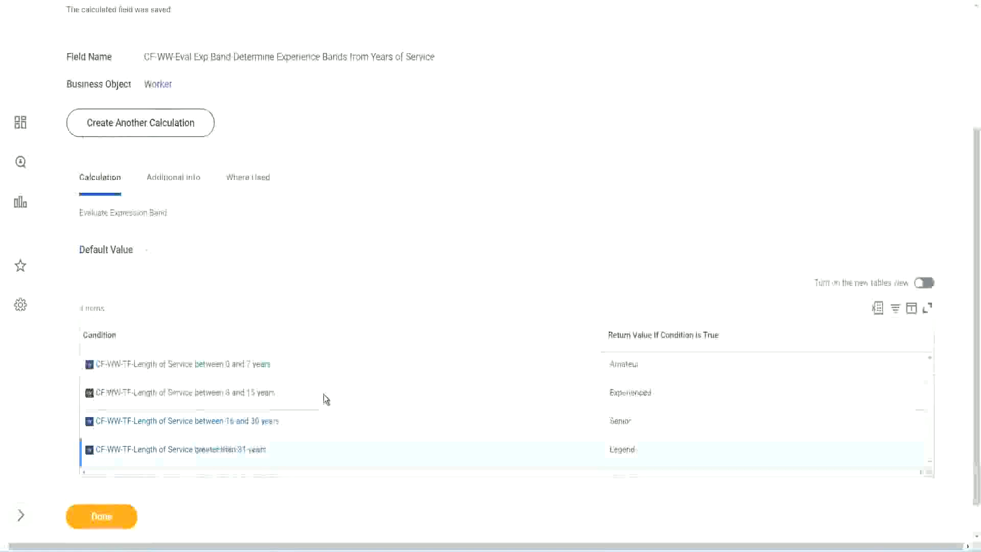
pyautogui.scroll(-1, 323, 394)
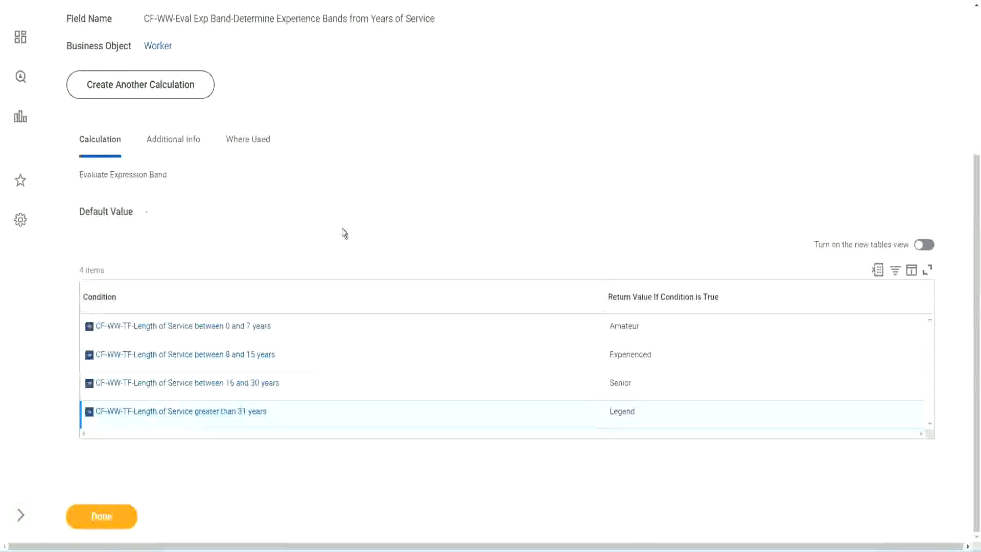
pyautogui.scroll(2, 342, 228)
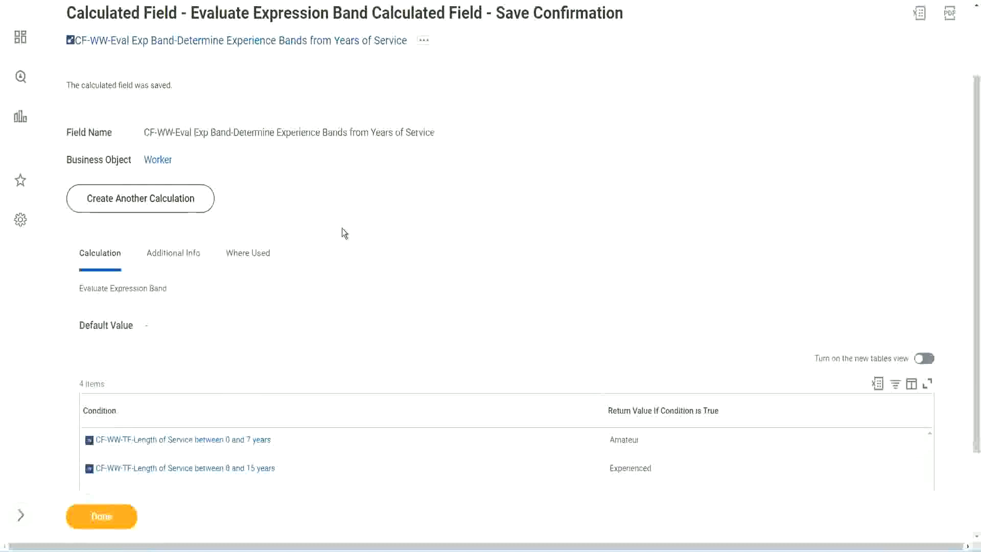
pyautogui.scroll(-2, 342, 228)
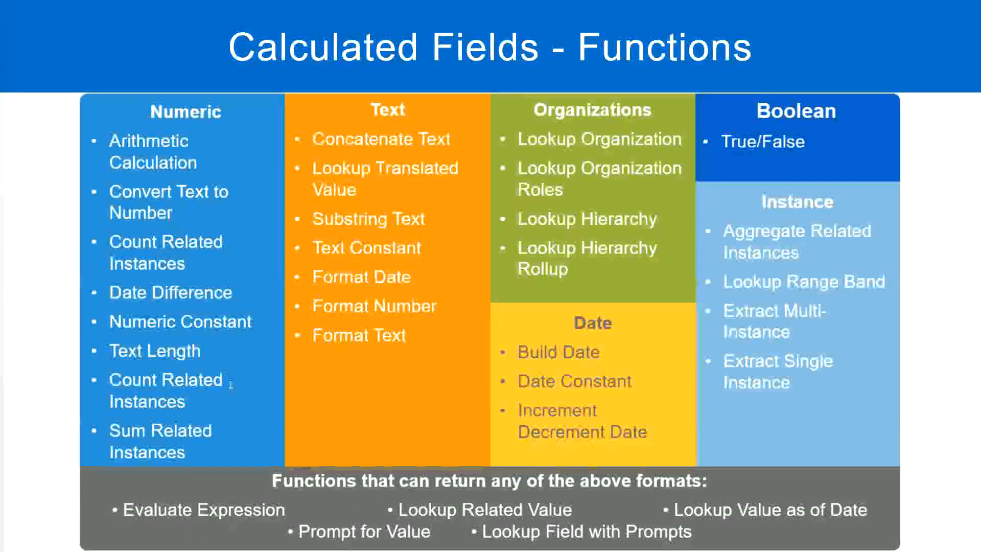
pyautogui.hotkey('alt', 'Tab')
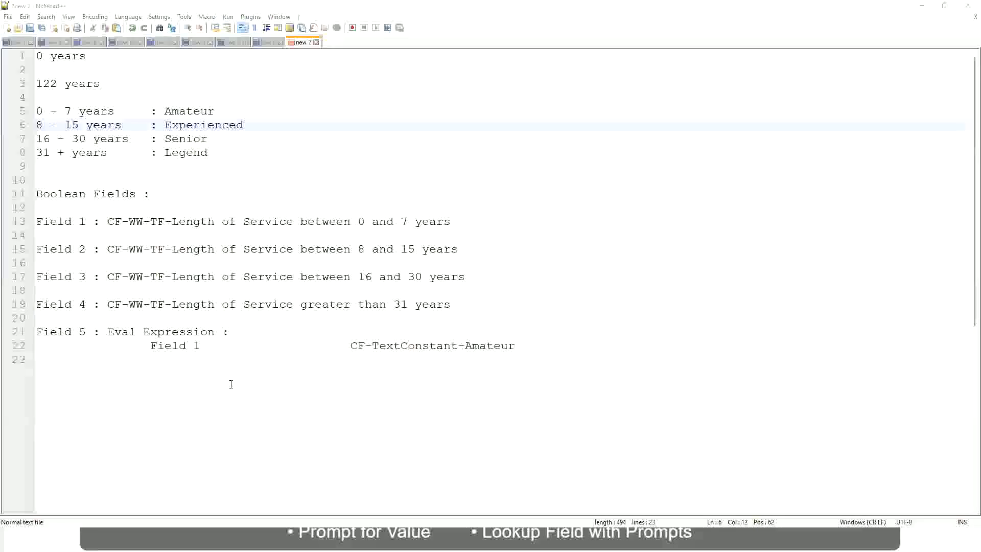
pyautogui.hotkey('alt', 'Tab')
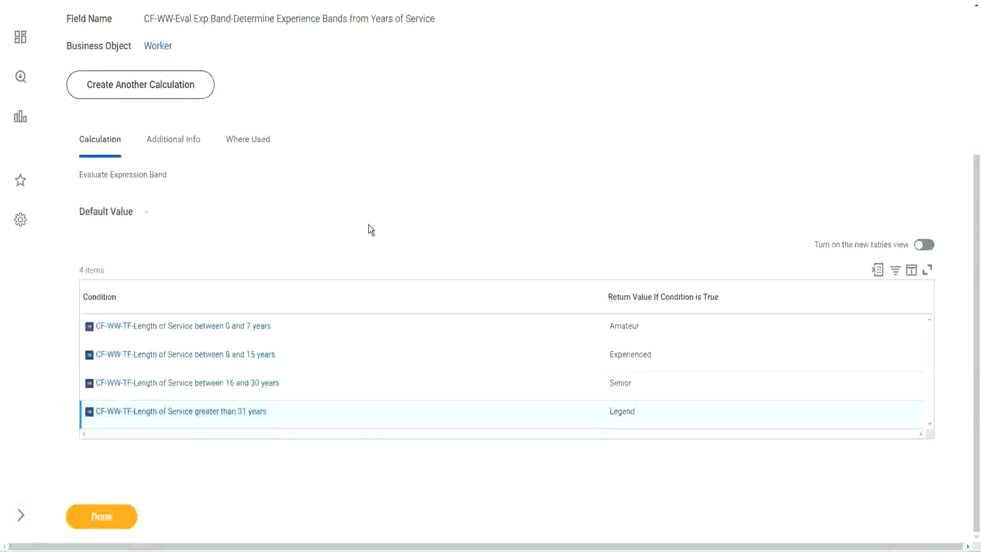
pyautogui.scroll(1, 369, 224)
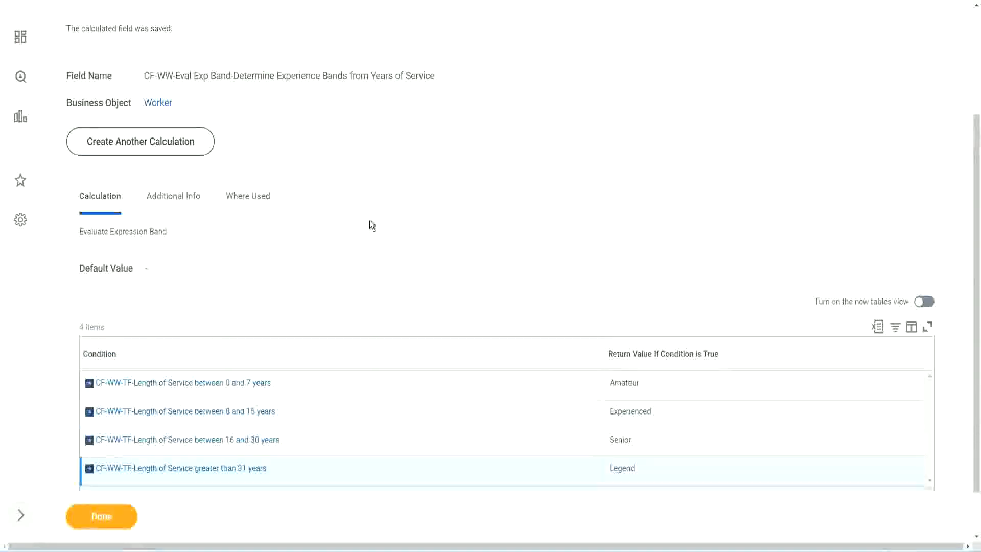
pyautogui.scroll(3, 369, 225)
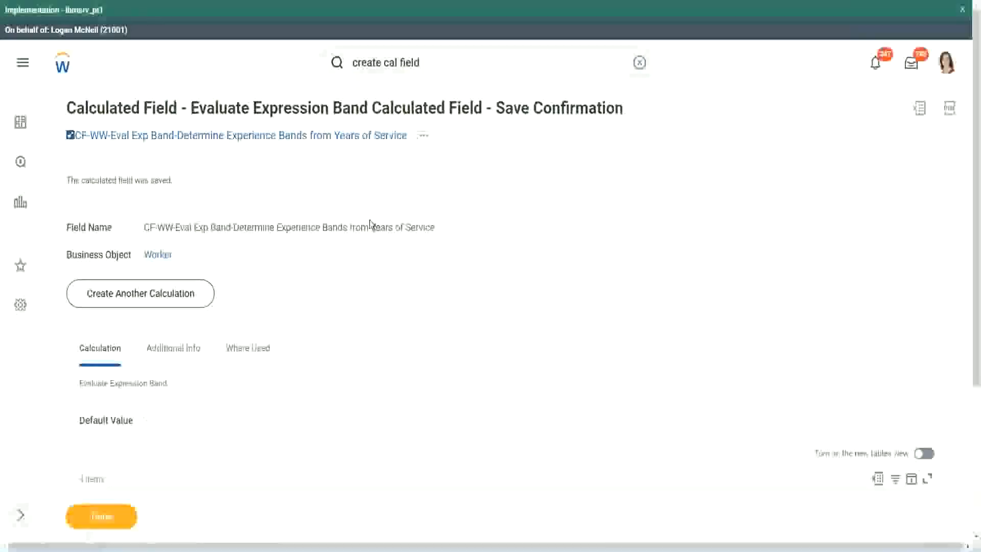
pyautogui.scroll(-4, 368, 225)
# Step: Finish the save confirmation and open the WW Employee Details custom report for editing
pyautogui.click(101, 517)
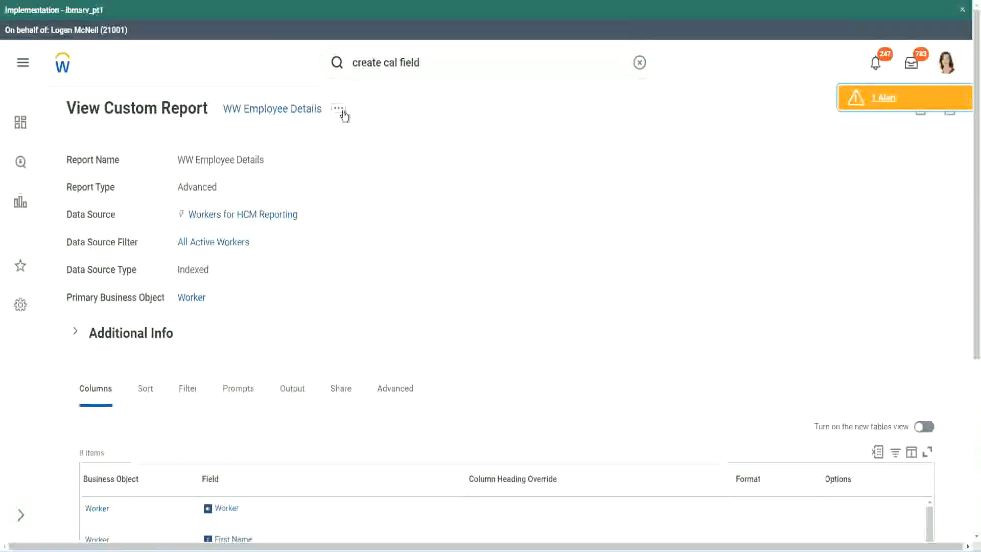
pyautogui.click(338, 108)
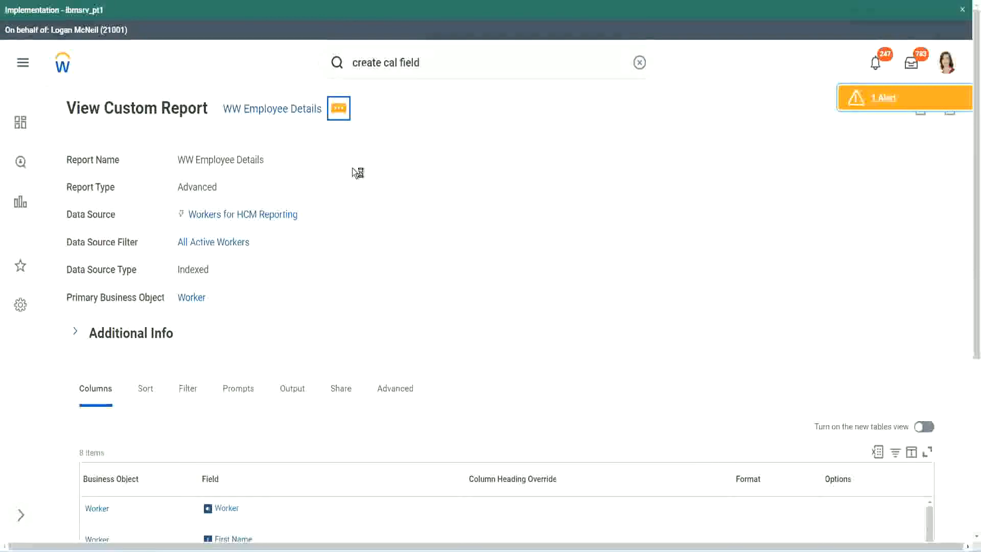
pyautogui.moveTo(394, 168)
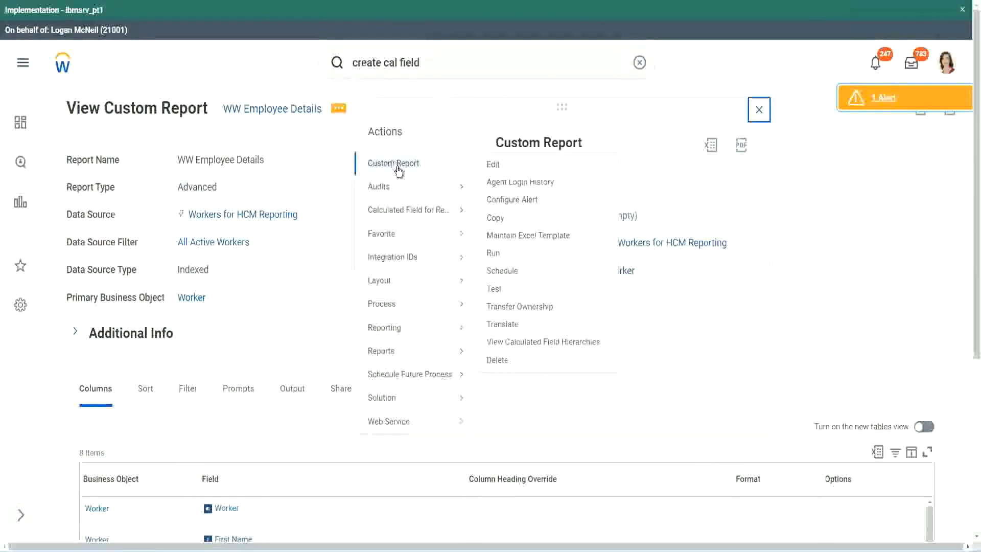
pyautogui.click(493, 165)
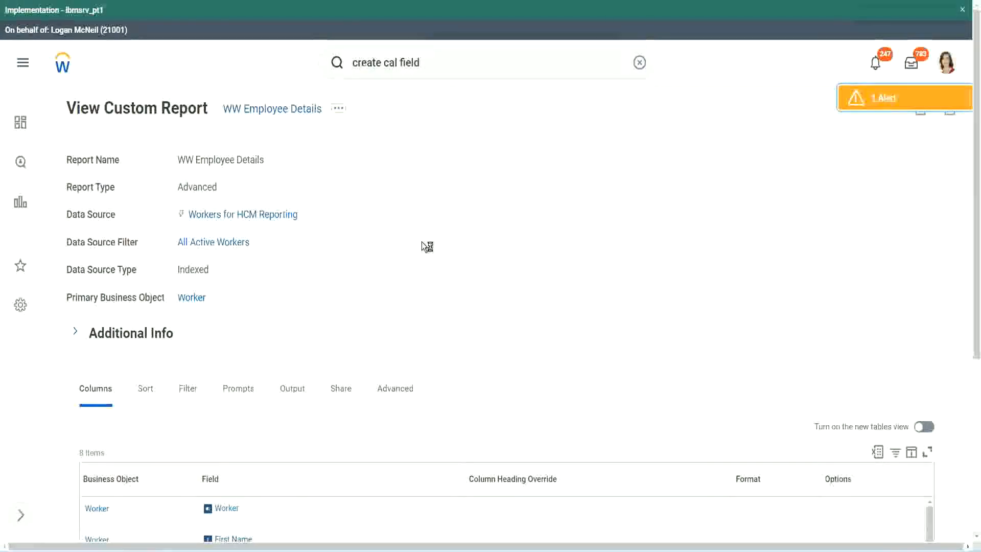
# Step: Add a new Worker column row below the report's Experience Bands row
pyautogui.scroll(-1, 421, 241)
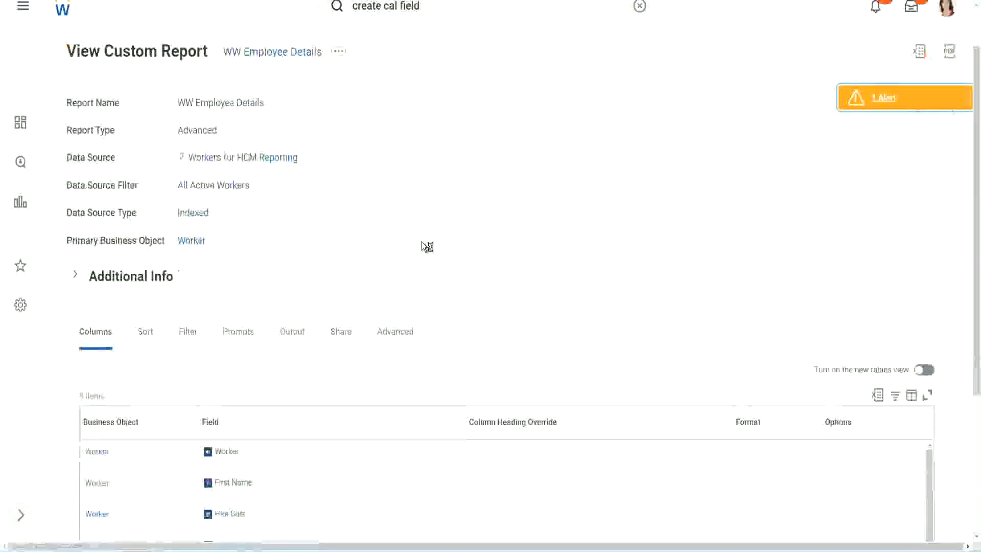
pyautogui.scroll(-4, 421, 241)
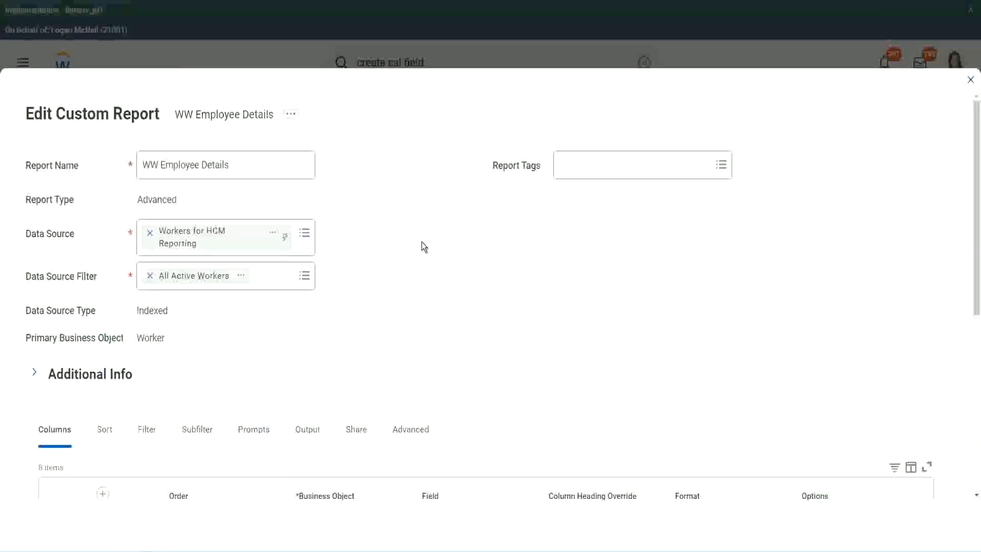
pyautogui.scroll(-8, 357, 424)
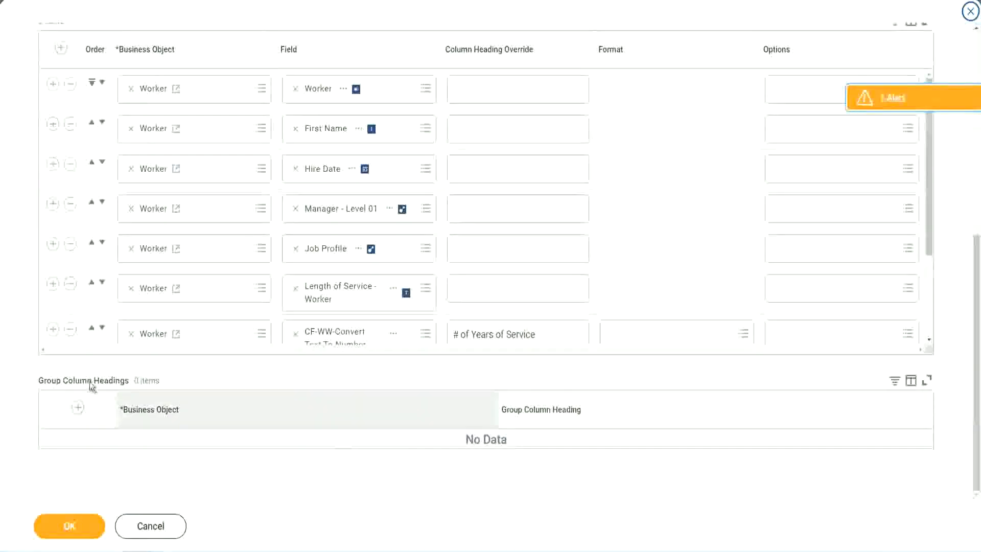
pyautogui.scroll(-3, 206, 250)
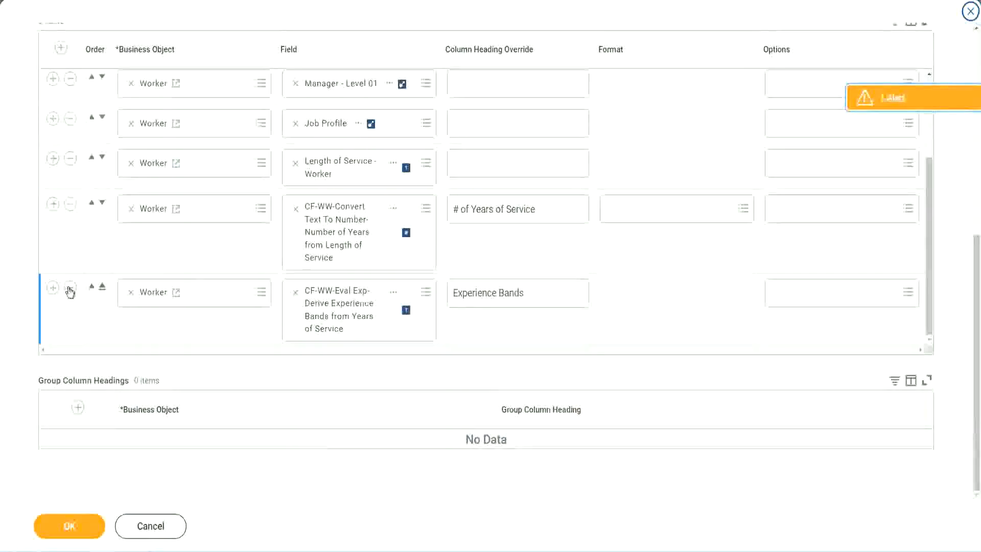
pyautogui.click(53, 286)
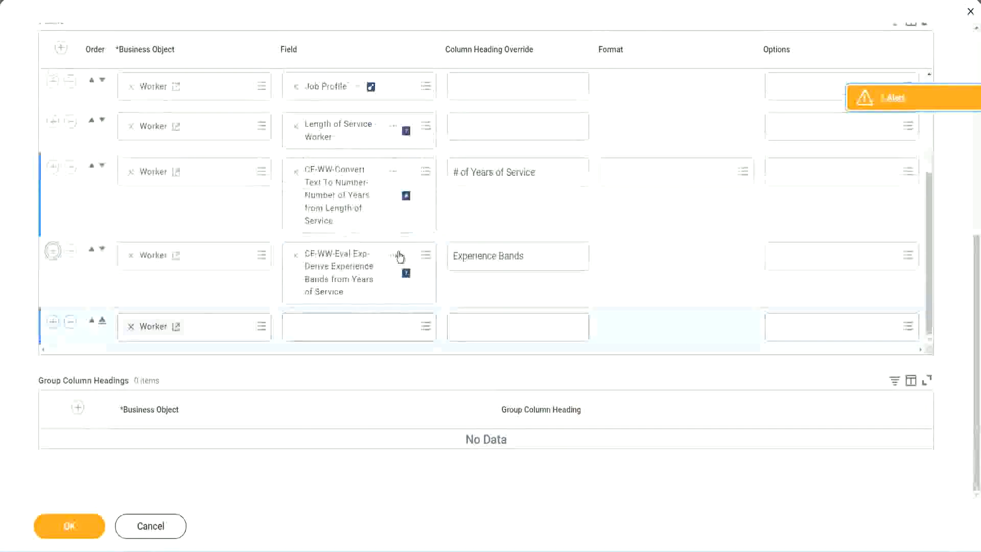
# Step: Copy the name of the CF-WW-Eval Exp-Derive Experience Bands field into the new row's Field search
pyautogui.rightClick(341, 276)
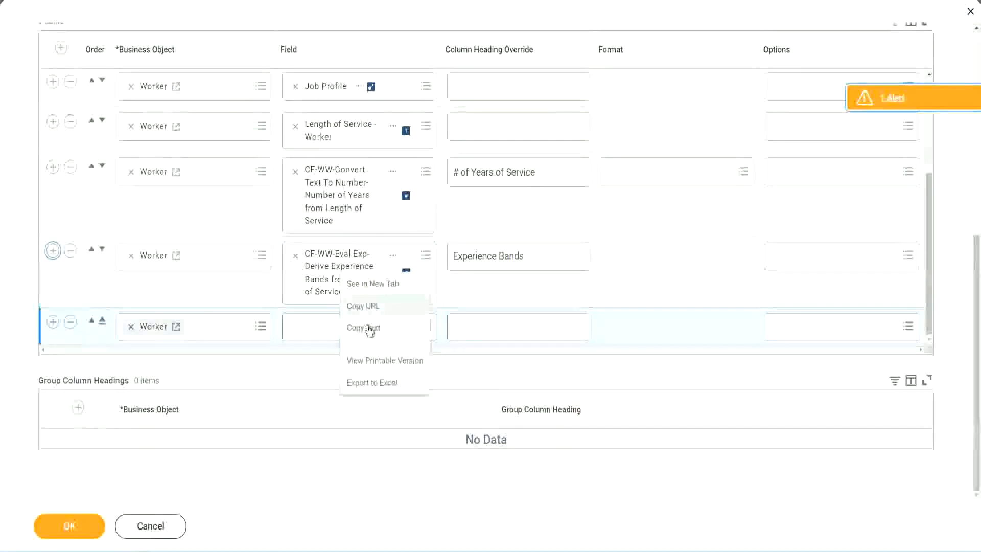
pyautogui.click(309, 333)
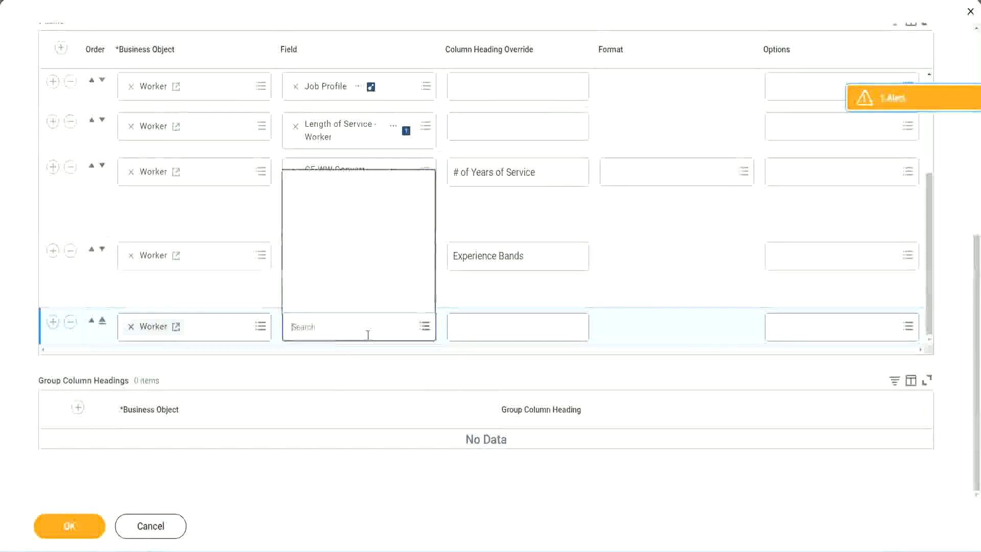
pyautogui.hotkey('ctrl', 'v')
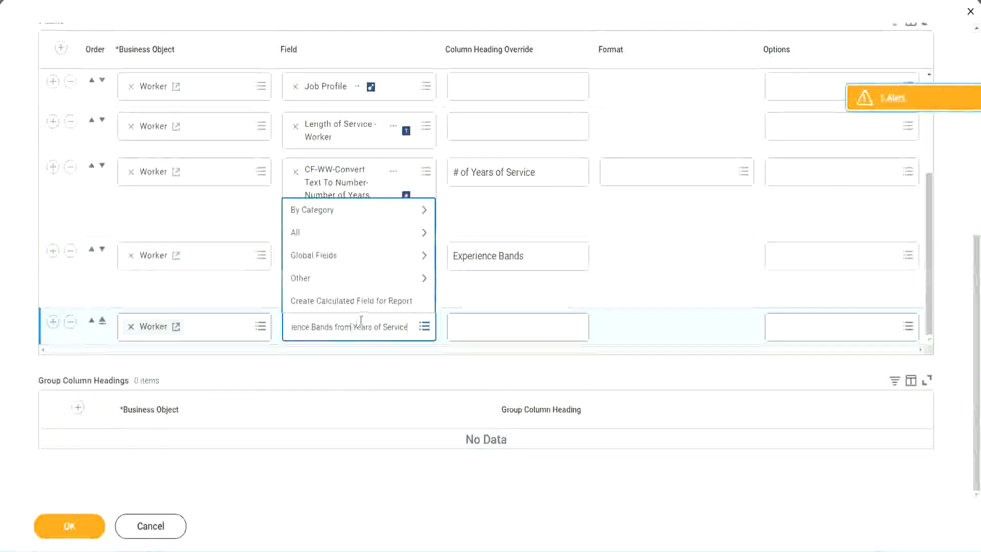
# Step: Change the search text to CF-WW-Eval Exp Band and select CF-WW-Eval Exp Band-Determine Experience Bands from Years of Service for the new row
pyautogui.moveTo(295, 320); pyautogui.dragTo(247, 324)
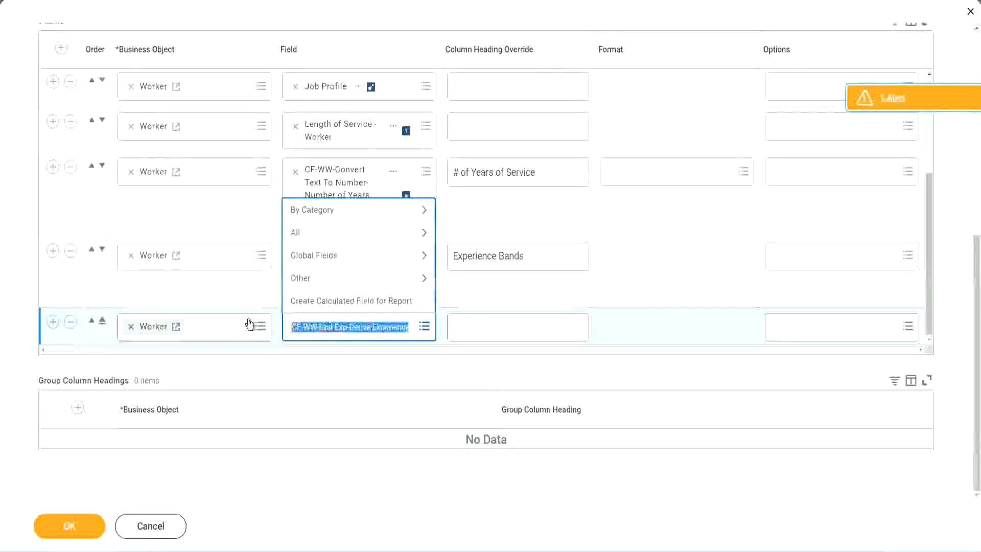
pyautogui.click(349, 328)
pyautogui.write('Band')
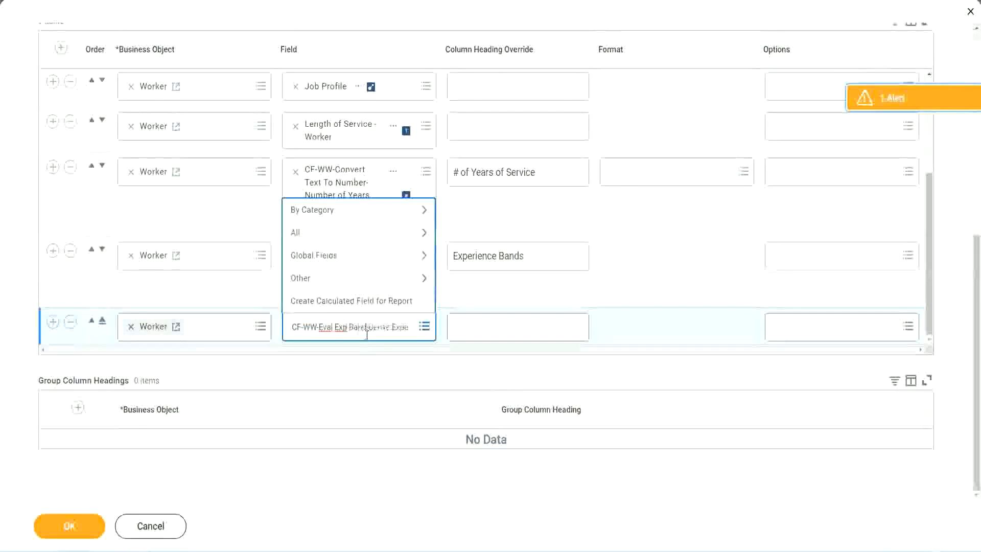
pyautogui.press('Delete')
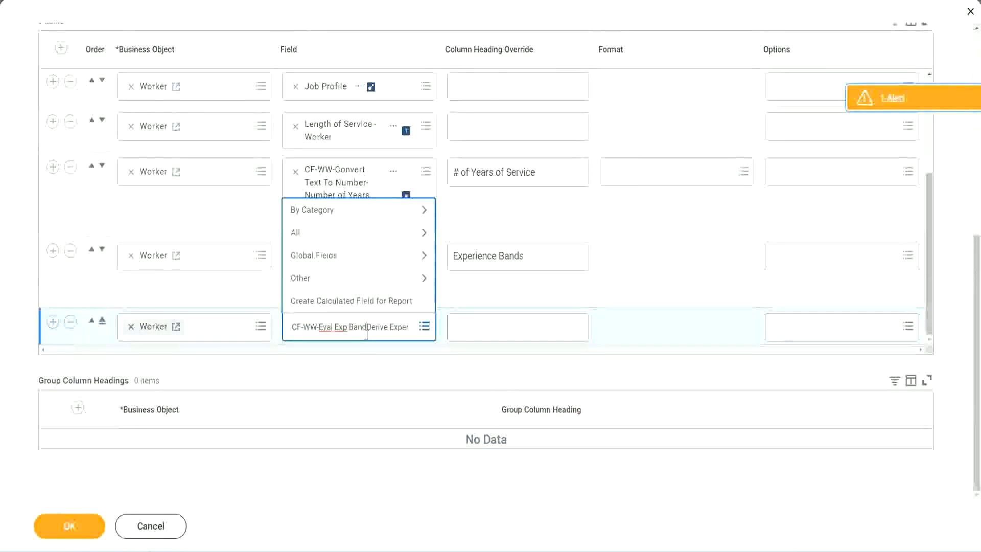
pyautogui.press('Delete')
pyautogui.press('Delete')
pyautogui.press('Delete')
pyautogui.press('Delete')
pyautogui.press('Delete')
pyautogui.press('Delete')
pyautogui.press('Delete')
pyautogui.press('Delete')
pyautogui.press('Delete')
pyautogui.press('Delete')
pyautogui.press('Delete')
pyautogui.press('Delete')
pyautogui.press('Delete')
pyautogui.press('Delete')
pyautogui.press('Delete')
pyautogui.press('Delete')
pyautogui.press('Delete')
pyautogui.press('Return')
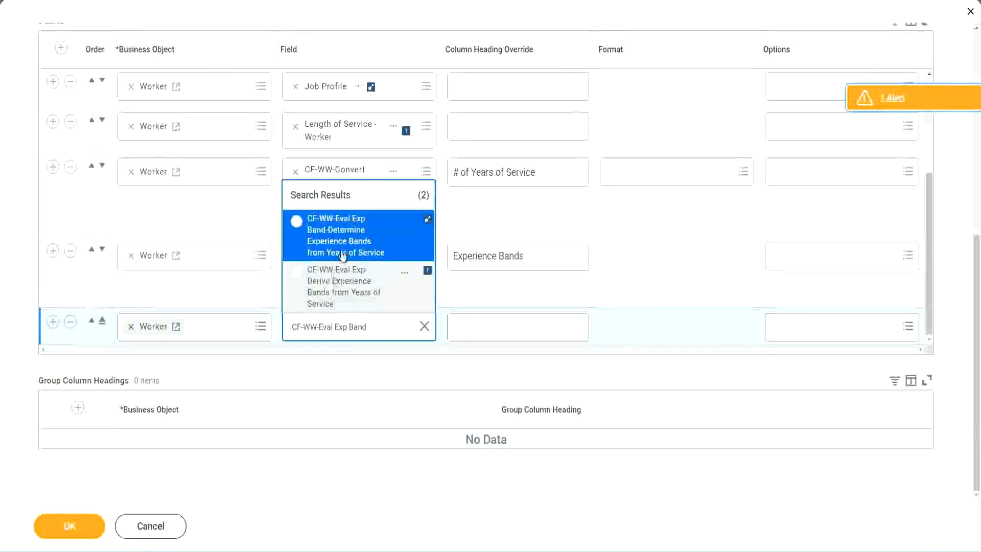
pyautogui.click(358, 242)
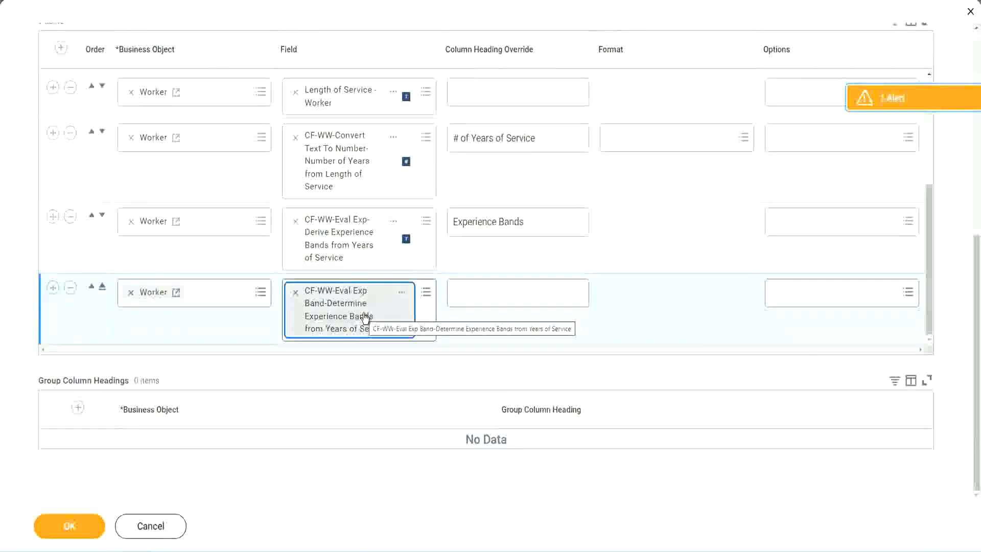
# Step: Reuse the Experience Bands heading for the new row's column heading override, extending it to Experience Bands (Eval Exp Bands)
pyautogui.click(539, 223)
pyautogui.hotkey('ctrl', 'c')
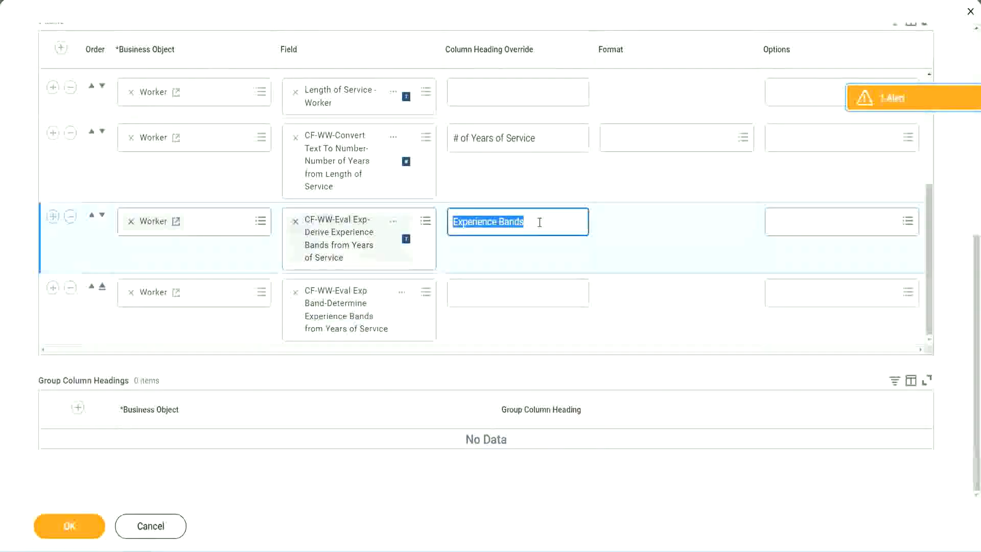
pyautogui.click(476, 292)
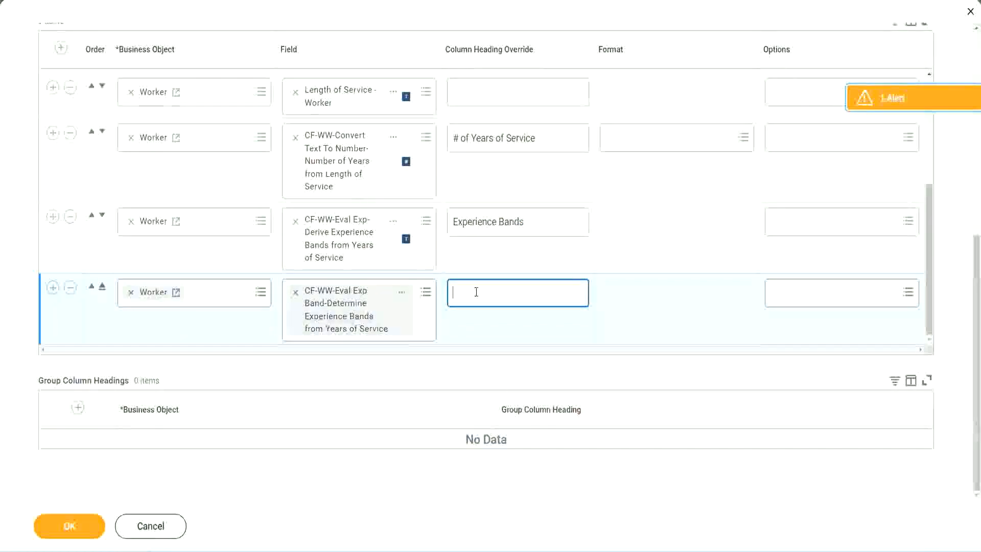
pyautogui.hotkey('ctrl', 'v')
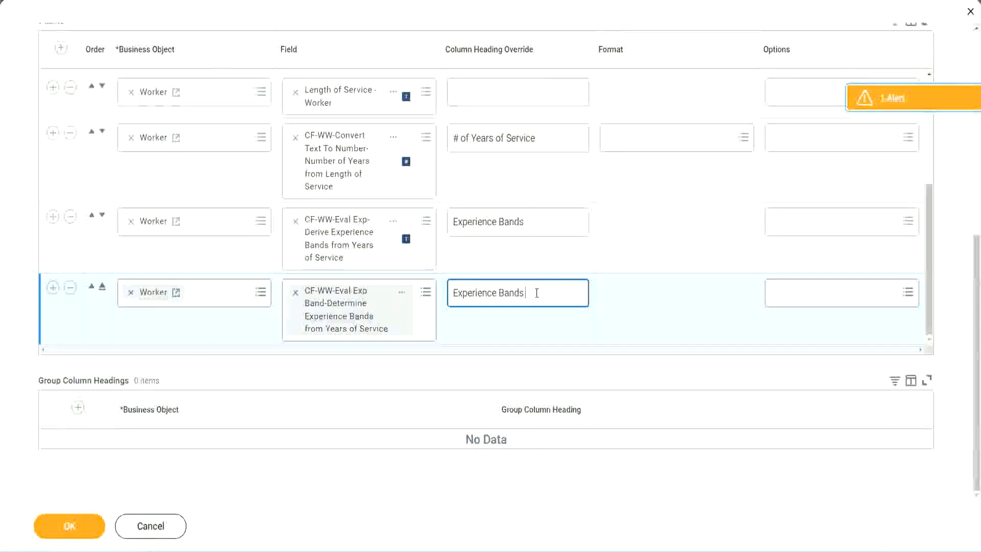
pyautogui.write('(Eval E')
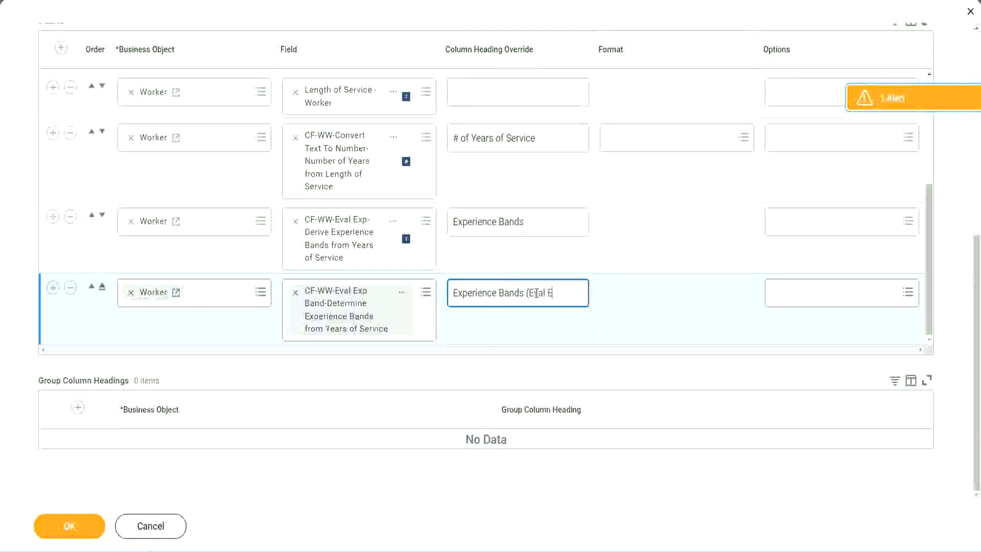
pyautogui.write('xp Bands)')
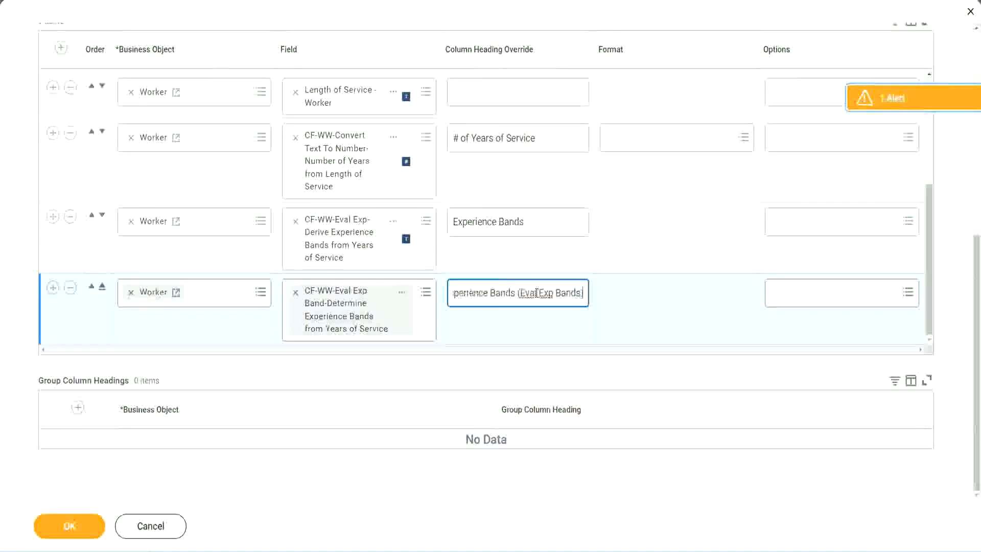
pyautogui.doubleClick(546, 293)
pyautogui.click(565, 286)
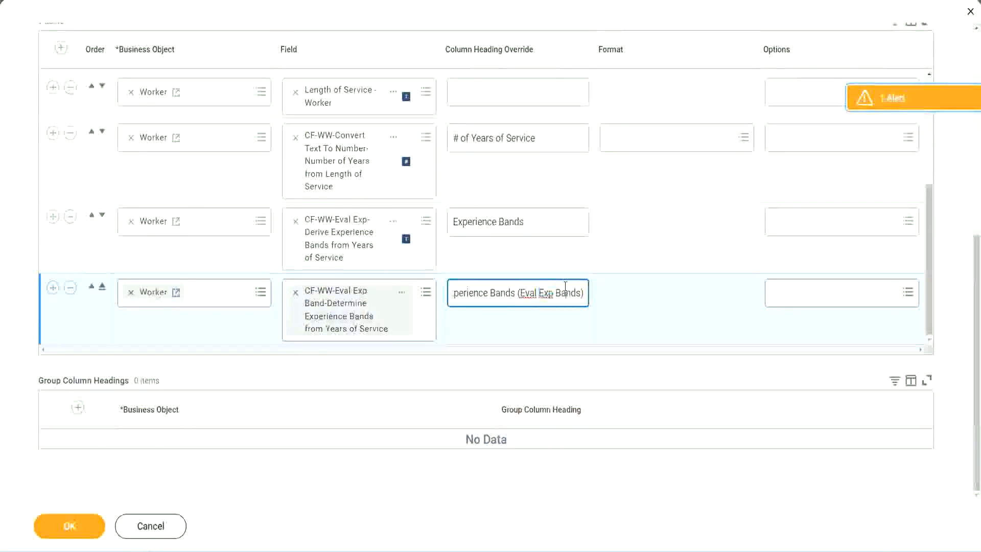
# Step: Save the column changes to the WW Employee Details custom report and run it
pyautogui.click(75, 530)
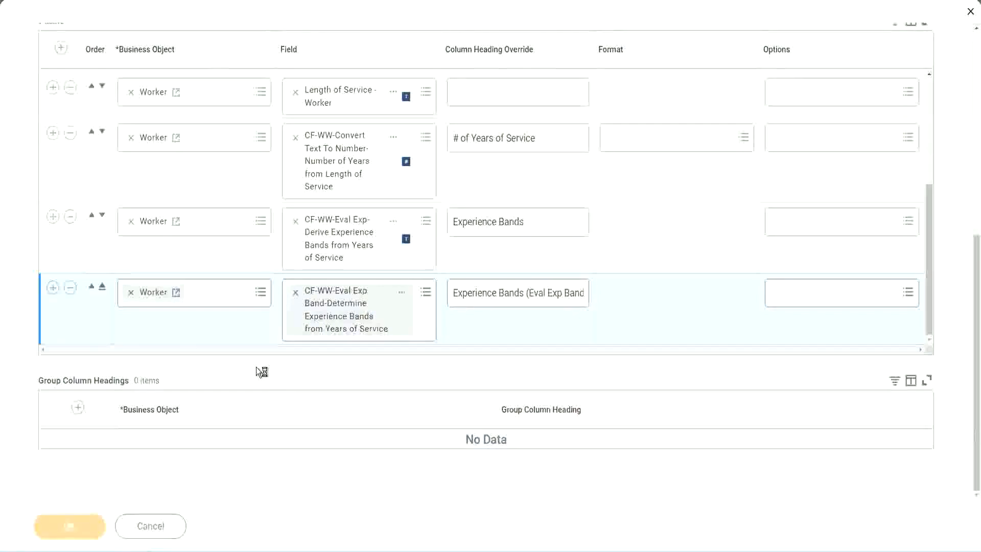
pyautogui.click(113, 518)
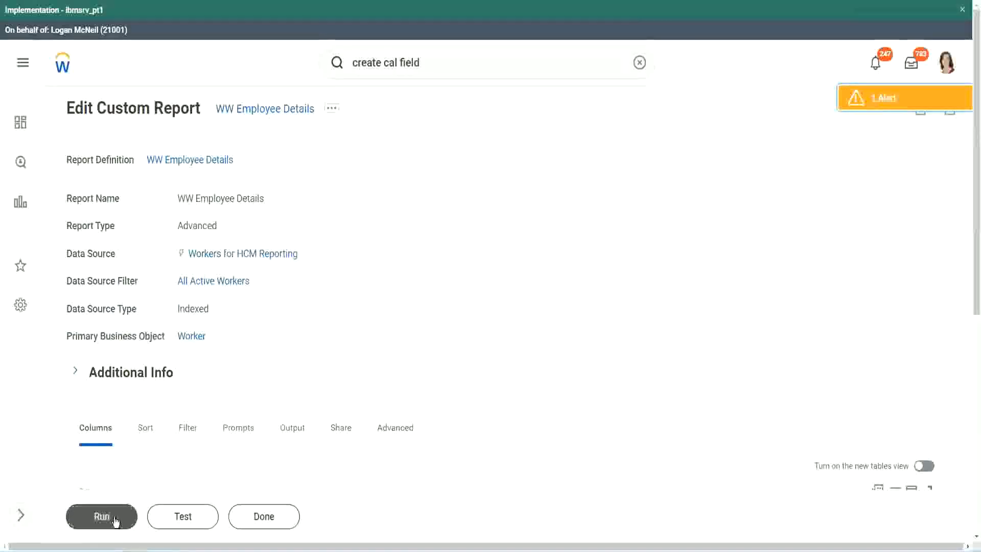